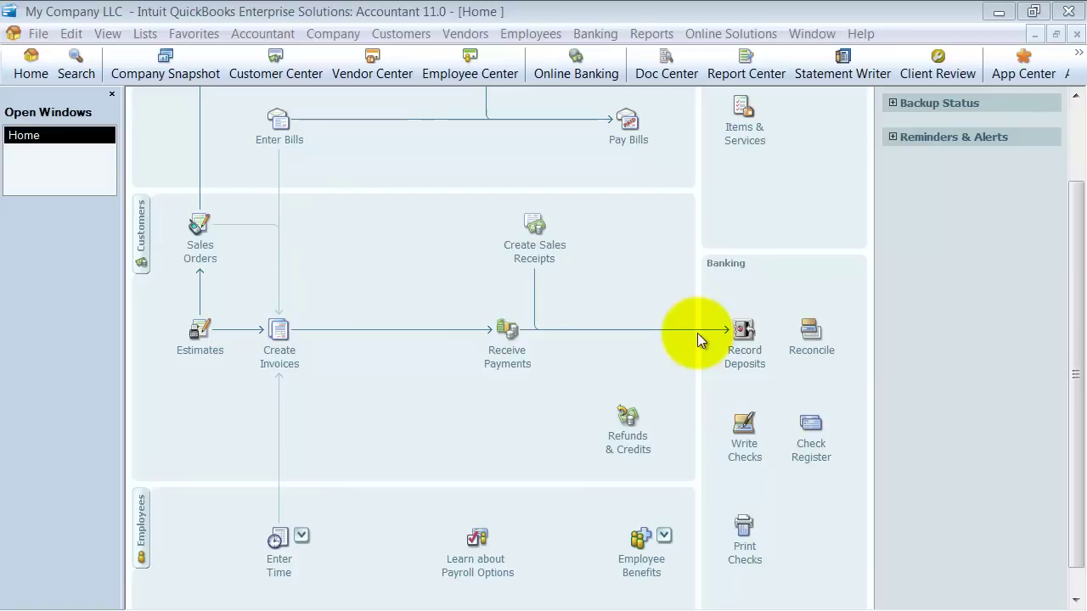
Open a new Receive Payments form and enter the first listed customer's name as the payer.
{"action": "left_click", "coordinate": [515, 357]}
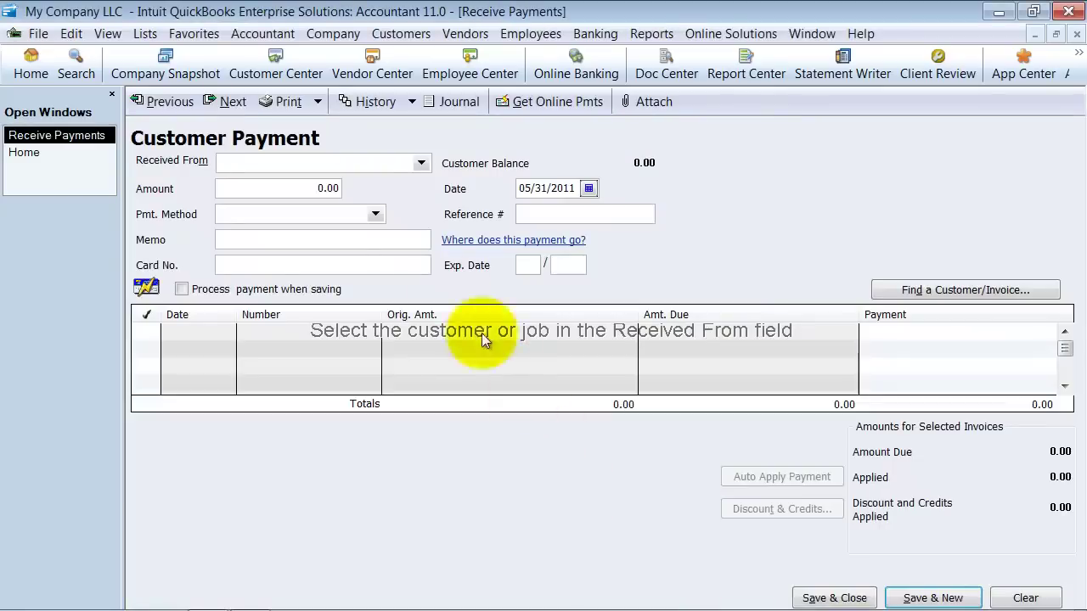
{"action": "left_click", "coordinate": [421, 163]}
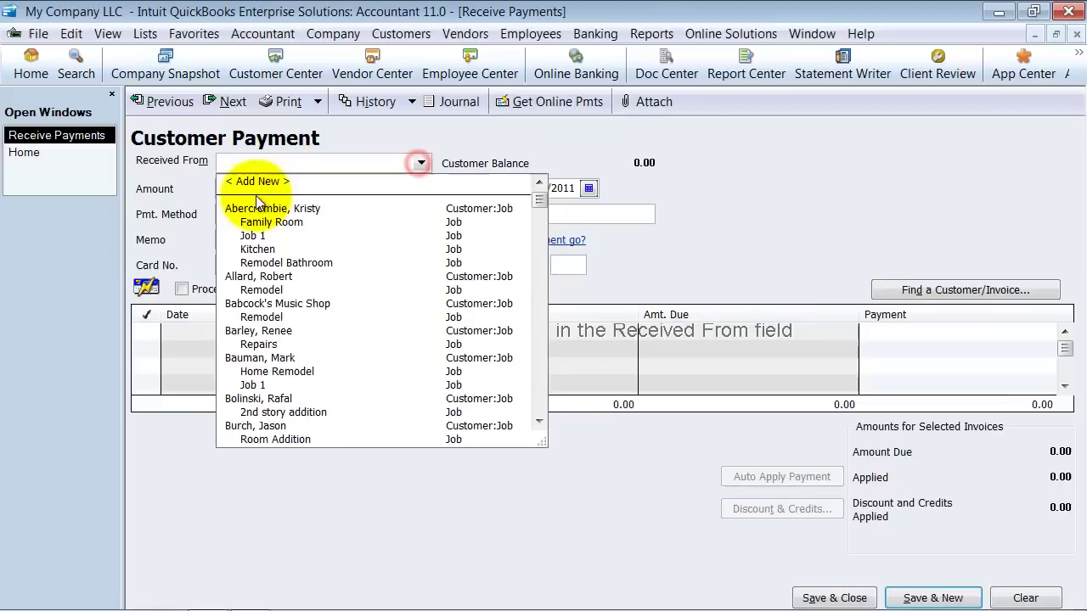
{"action": "left_click", "coordinate": [267, 160]}
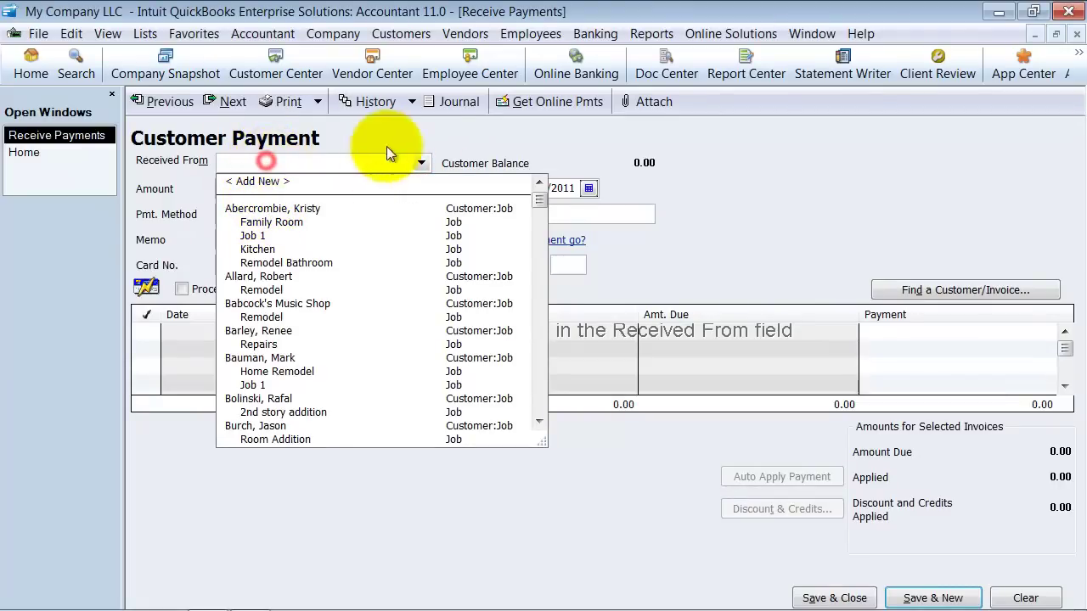
{"action": "left_click", "coordinate": [429, 134]}
{"action": "type", "text": "Abercrombie, Kristy"}
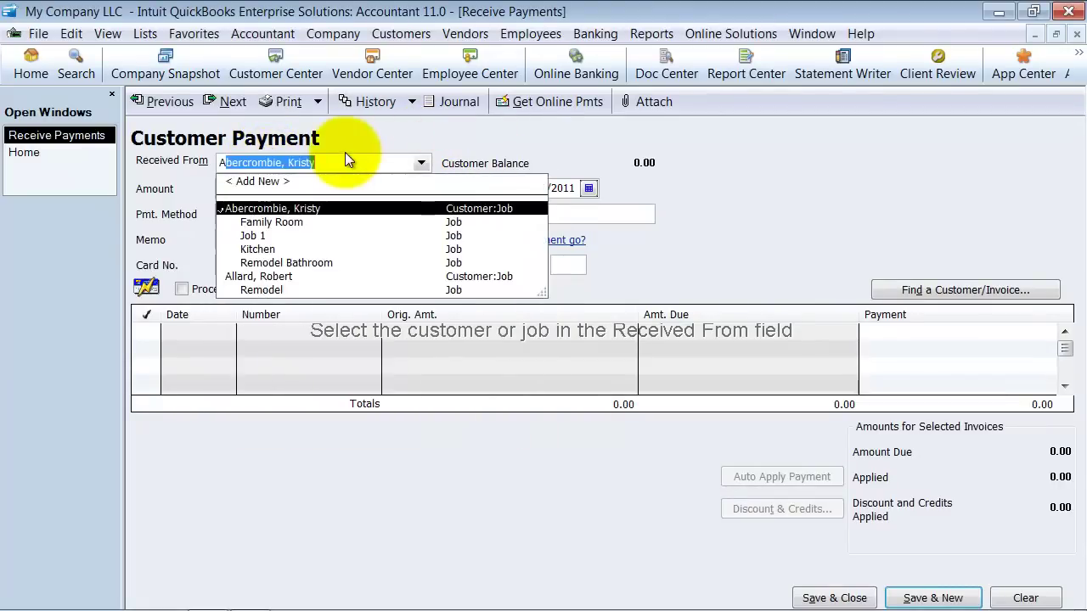
{"action": "key", "text": "Tab"}
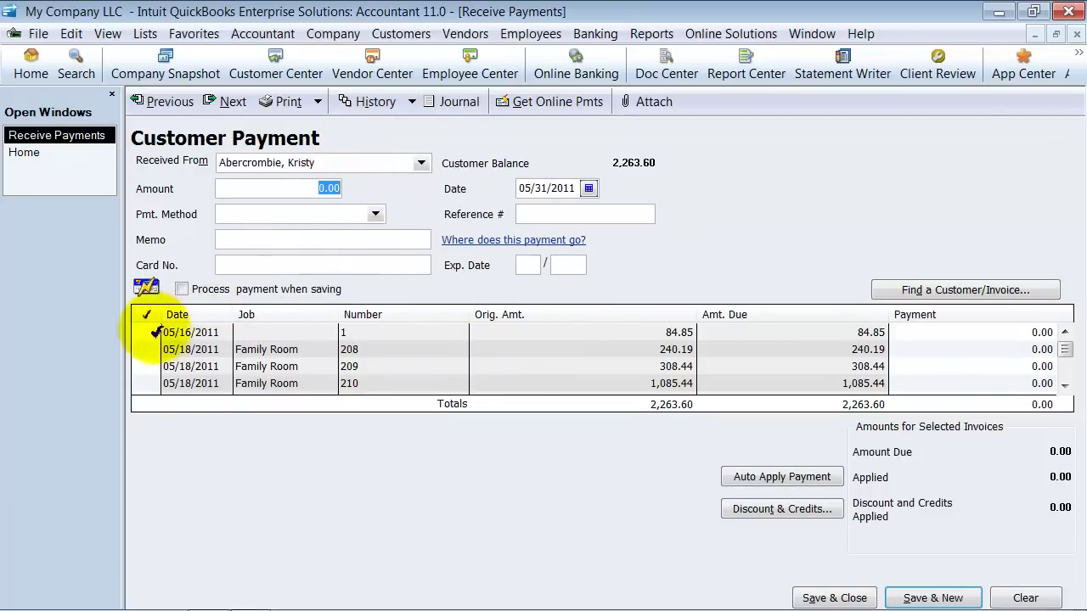
Try to apply the payment to the 05/16/2011 invoice without entering an amount.
{"action": "left_click", "coordinate": [155, 332]}
{"action": "left_click", "coordinate": [536, 264]}
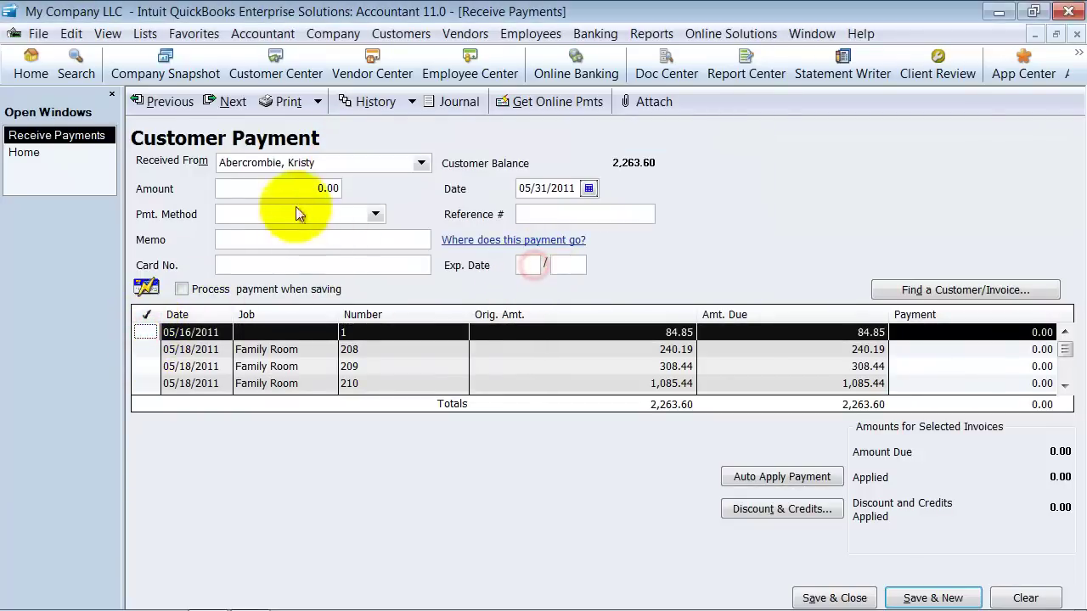
{"action": "left_click", "coordinate": [291, 188]}
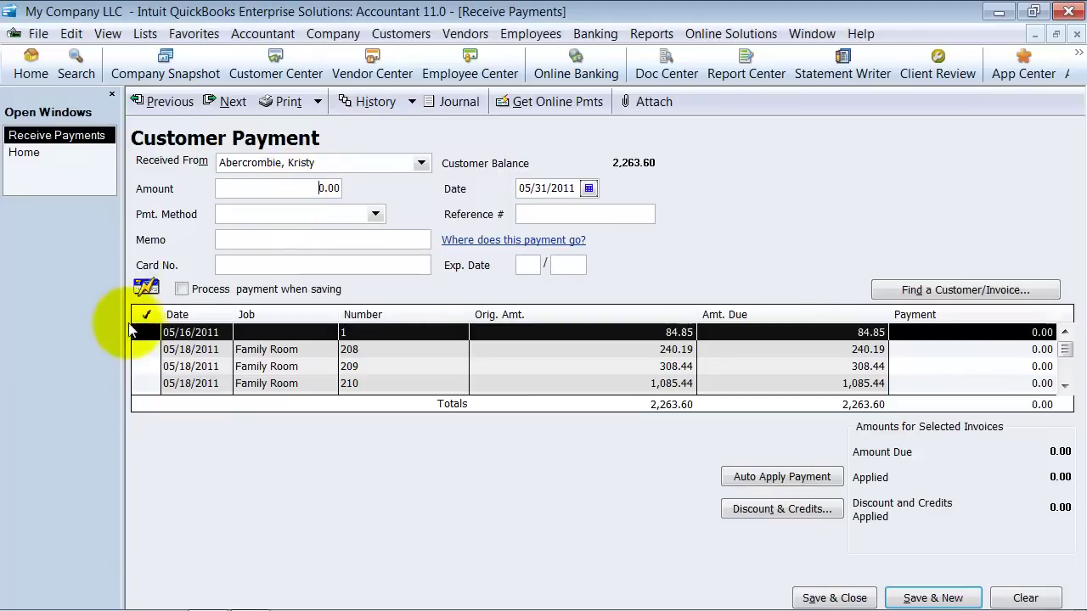
{"action": "left_click", "coordinate": [135, 332]}
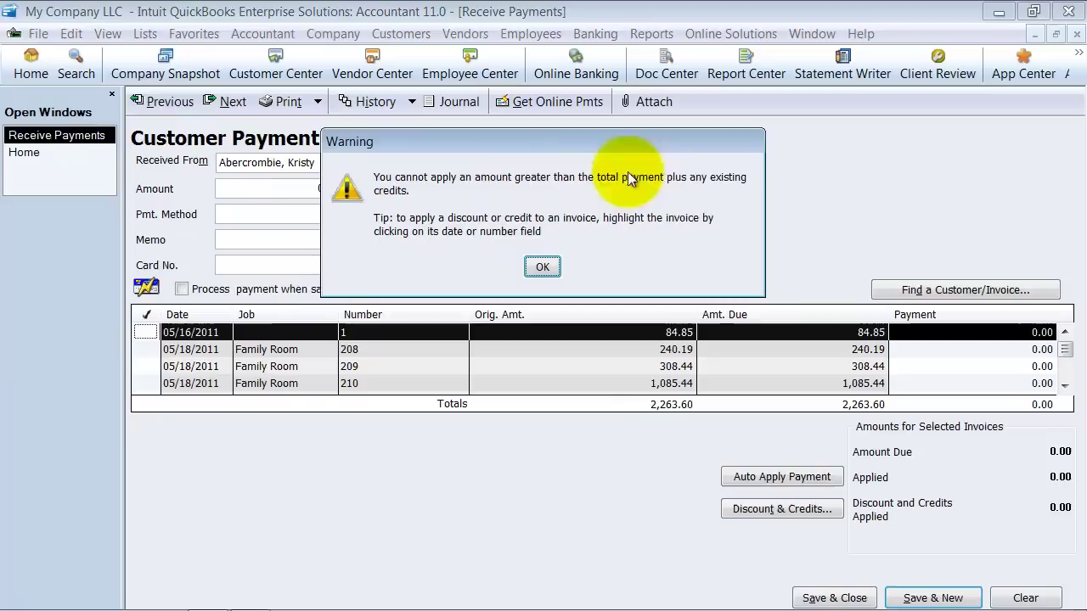
{"action": "left_click", "coordinate": [542, 266]}
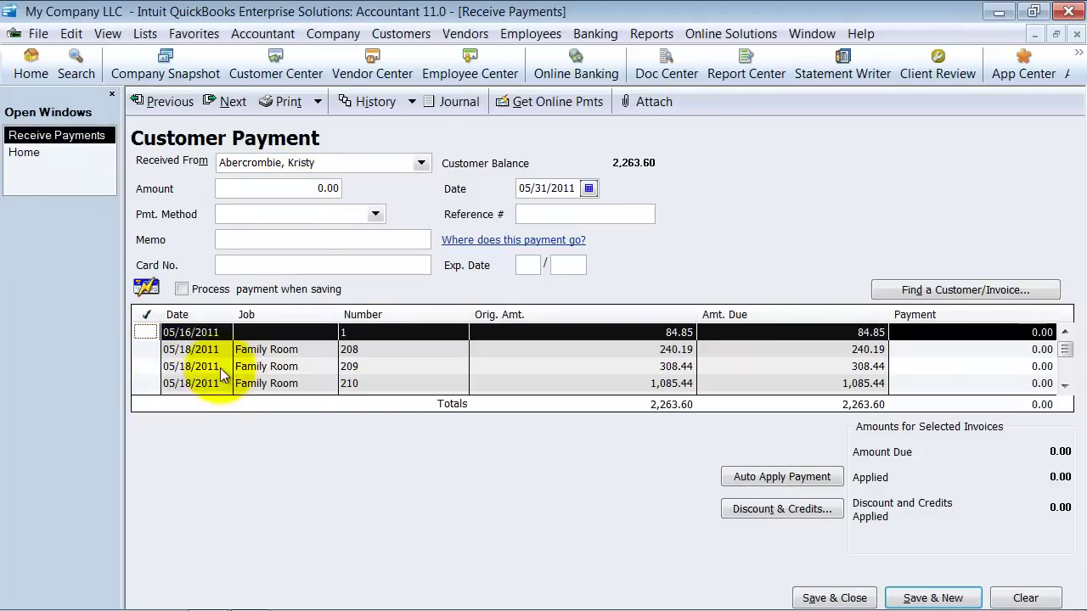
{"action": "left_click", "coordinate": [258, 189]}
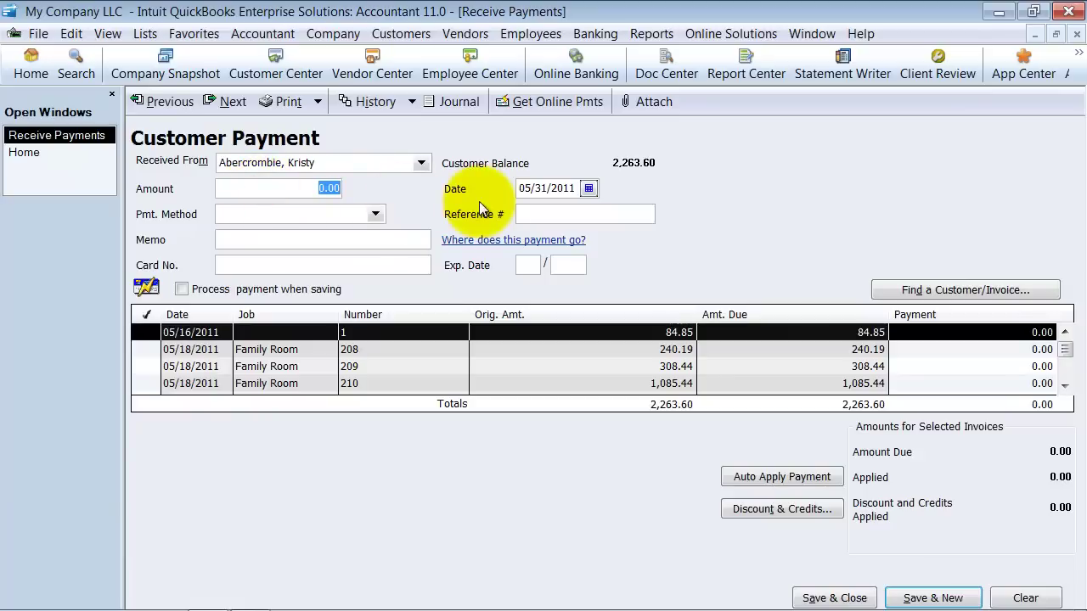
Enable Automatically calculate payments in the company's Payments preferences, discarding the unrecorded payment.
{"action": "left_click", "coordinate": [70, 36]}
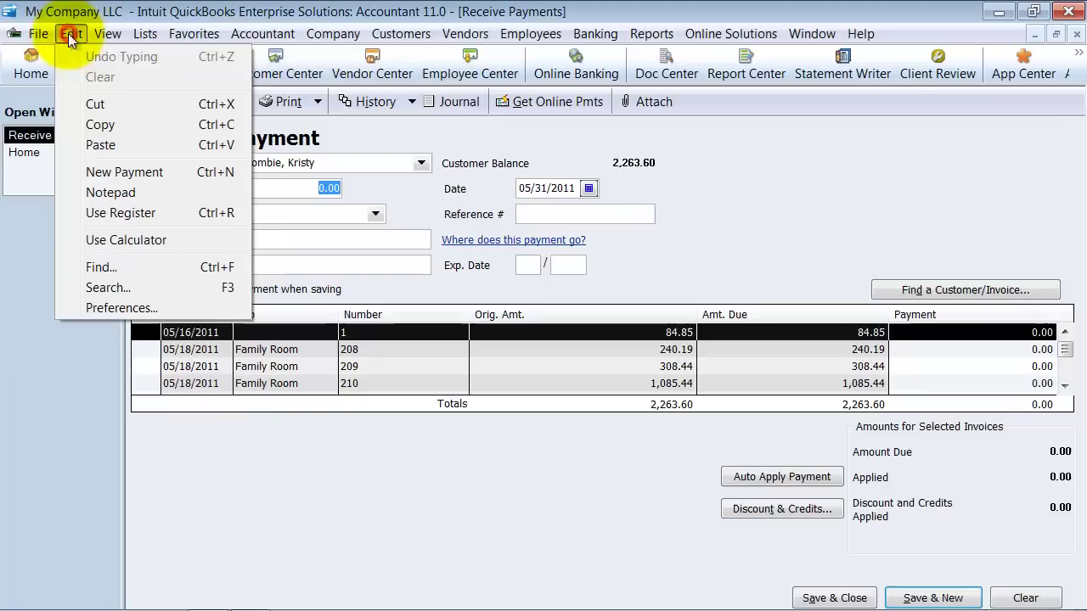
{"action": "left_click", "coordinate": [111, 309]}
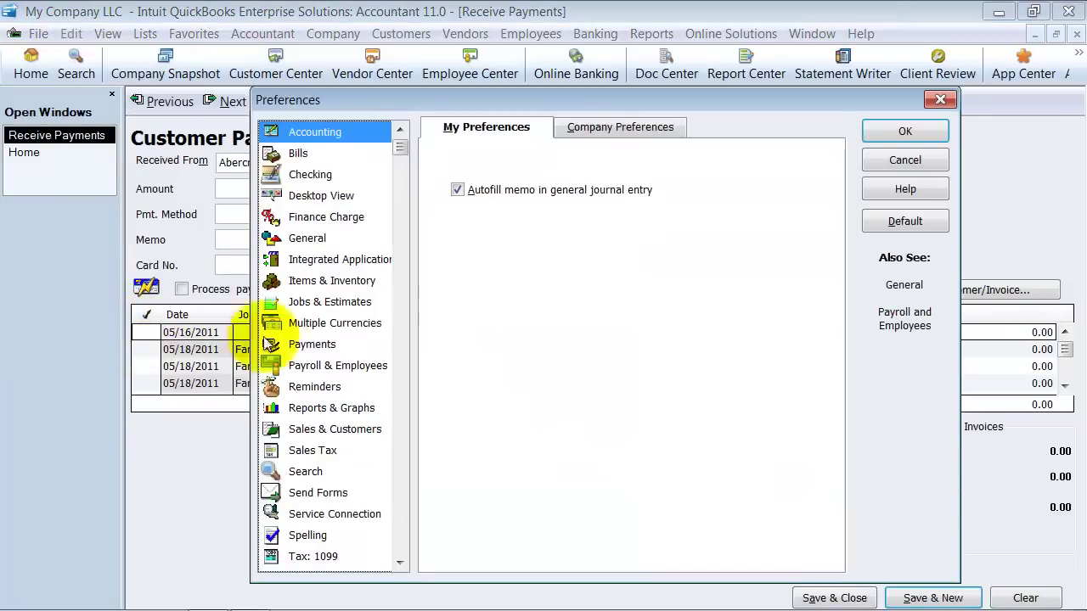
{"action": "left_click", "coordinate": [323, 348]}
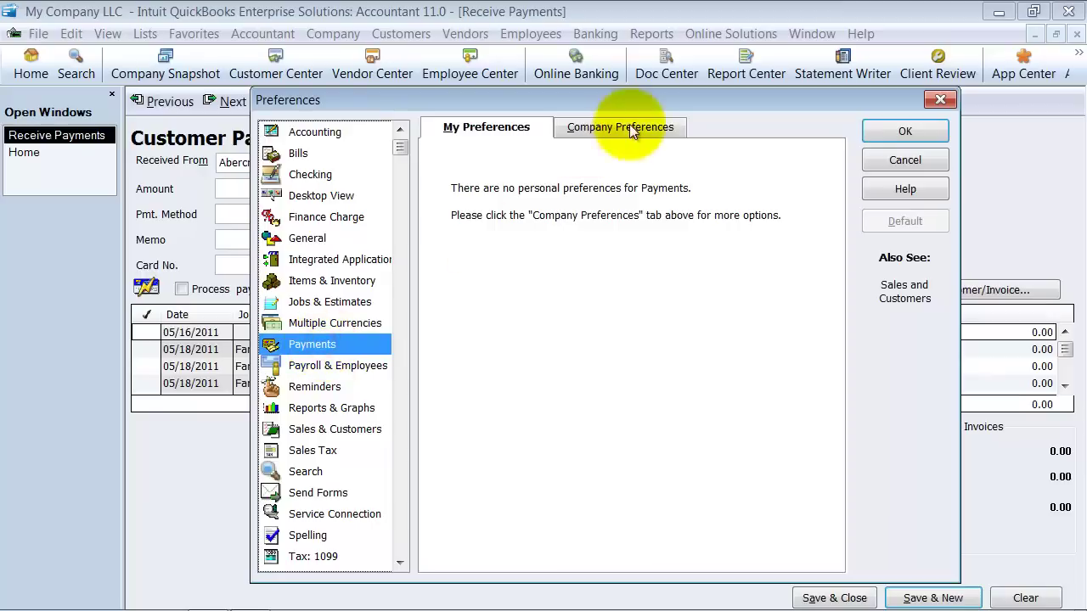
{"action": "left_click", "coordinate": [677, 127]}
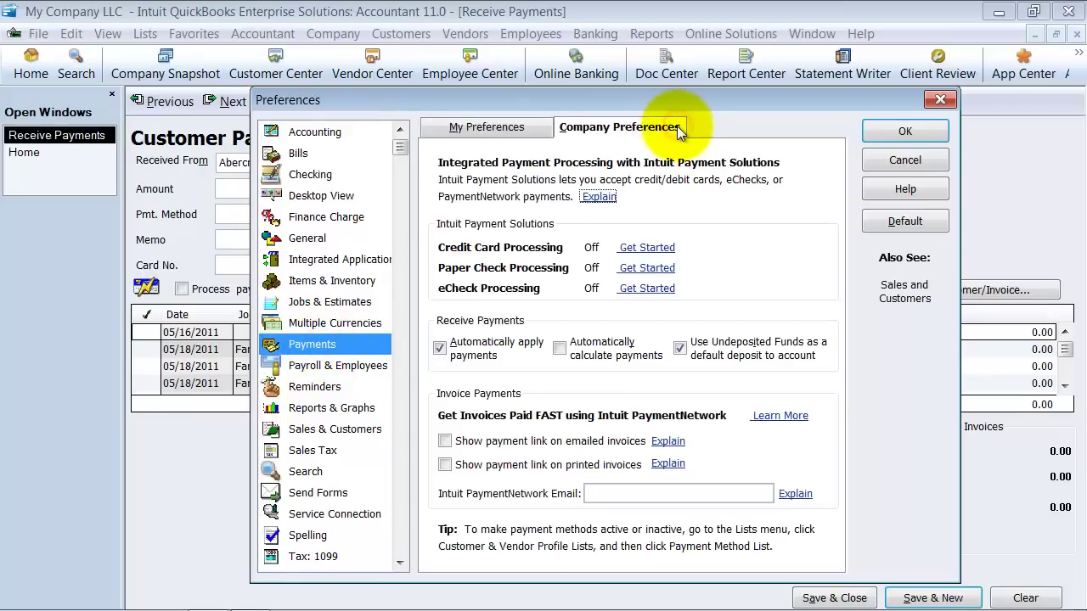
{"action": "left_click", "coordinate": [574, 360]}
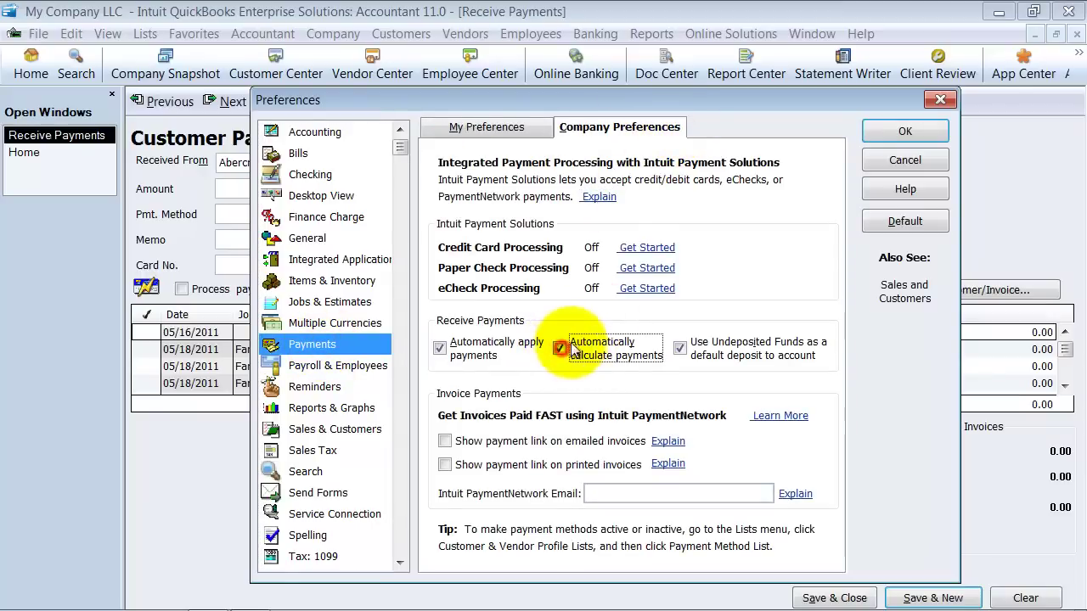
{"action": "left_click", "coordinate": [907, 130]}
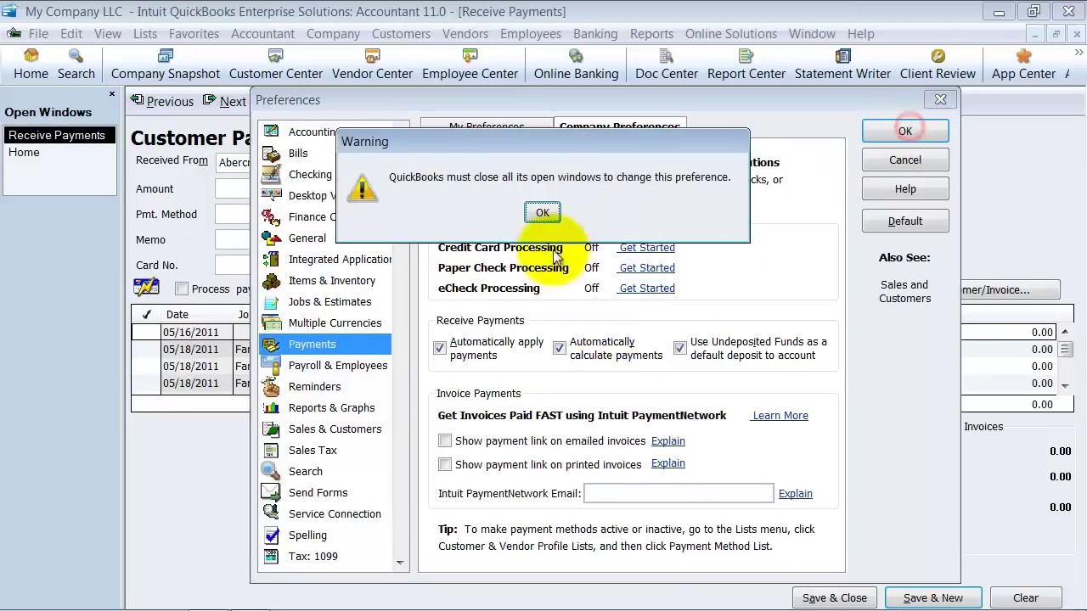
{"action": "left_click", "coordinate": [543, 212]}
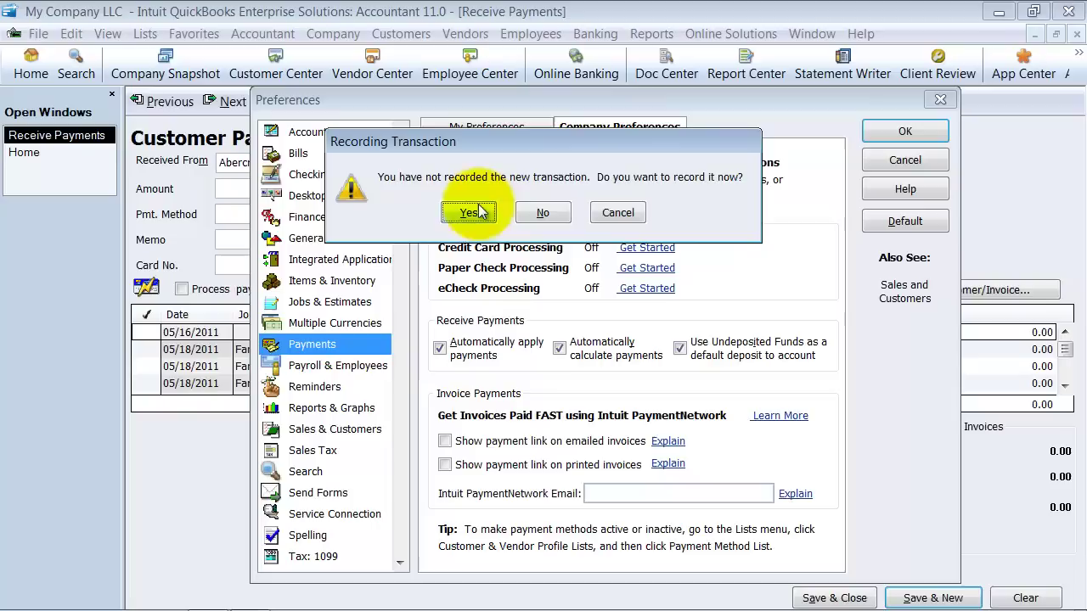
{"action": "left_click", "coordinate": [562, 210]}
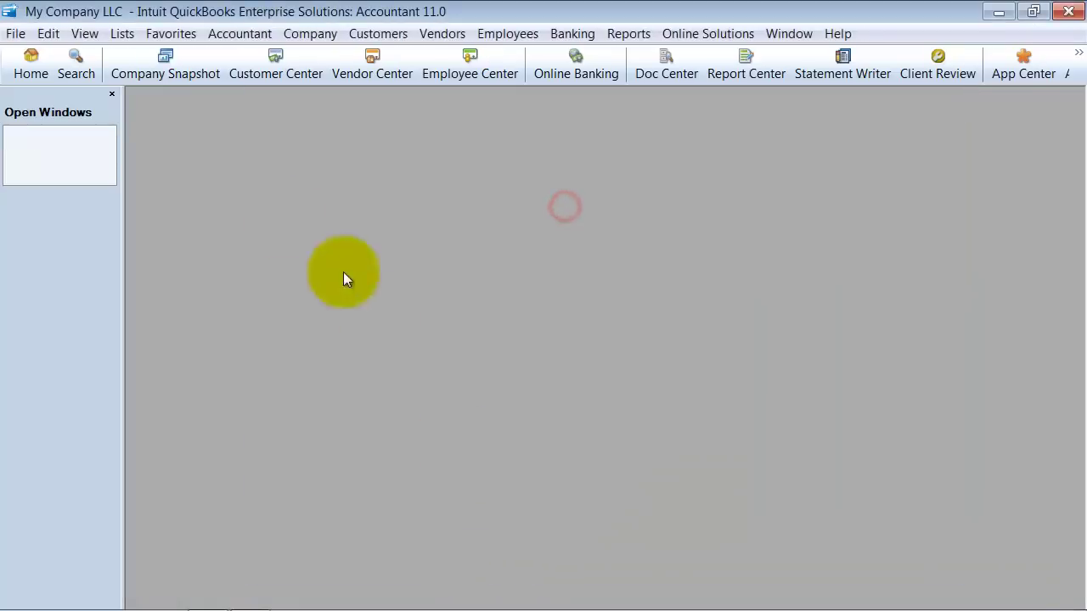
Open Receive Payments again from the Home page and select the first listed customer as the payer.
{"action": "left_click", "coordinate": [31, 66]}
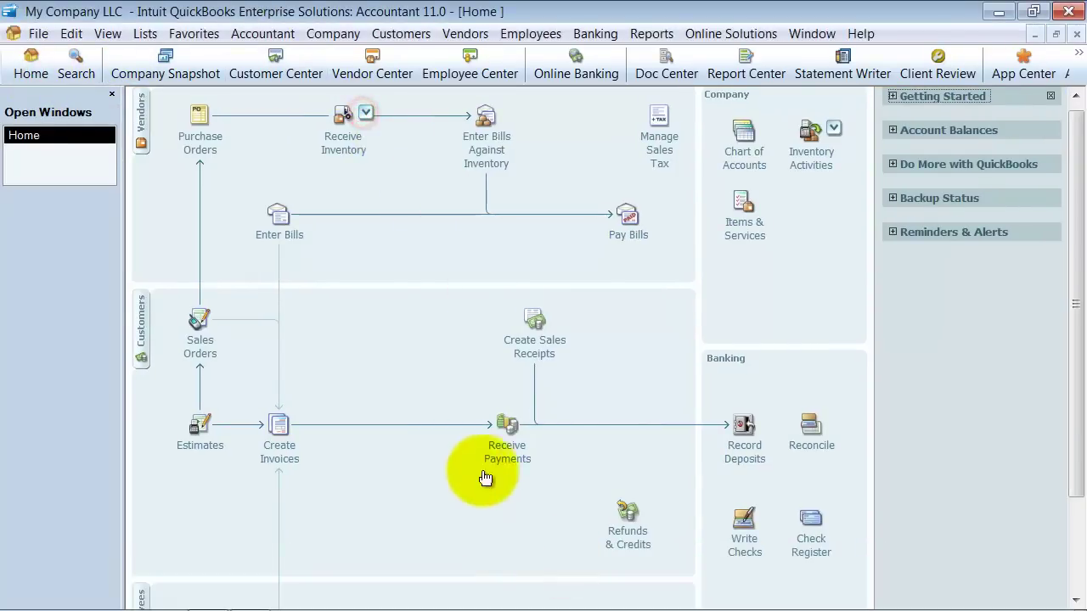
{"action": "left_click", "coordinate": [492, 469]}
{"action": "type", "text": "a"}
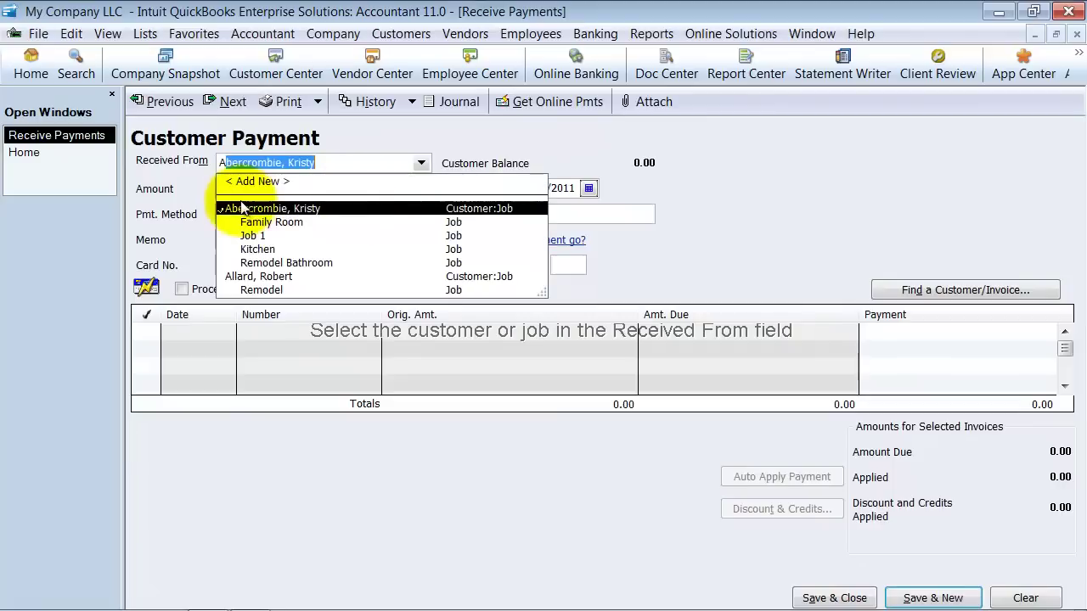
{"action": "left_click", "coordinate": [244, 207]}
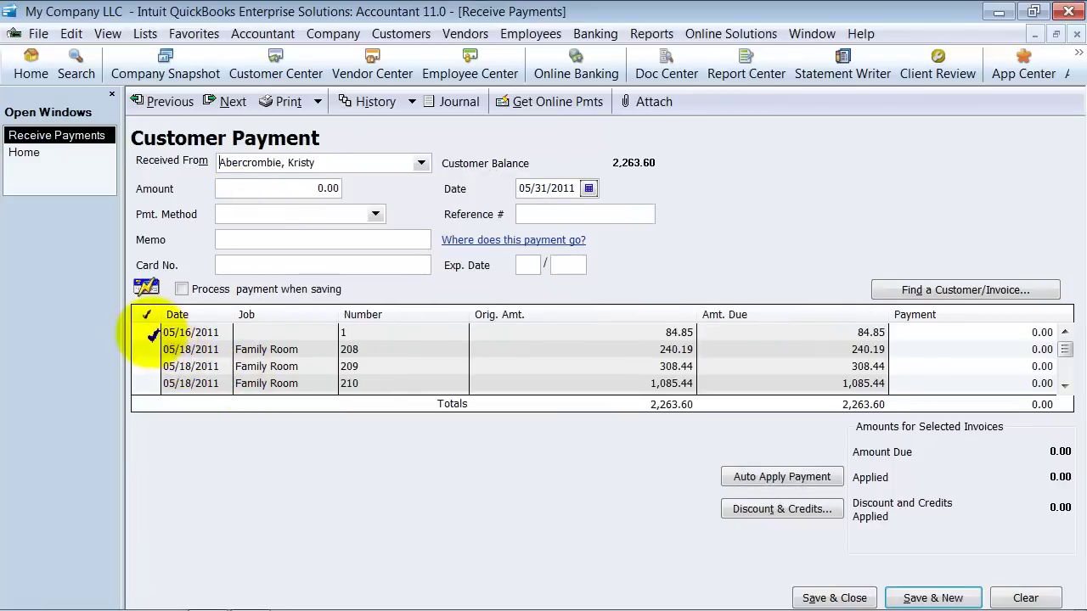
Mark the customer's first four listed invoices for payment and clear the payment form without saving.
{"action": "left_click", "coordinate": [149, 333]}
{"action": "left_click", "coordinate": [148, 349]}
{"action": "left_click", "coordinate": [149, 366]}
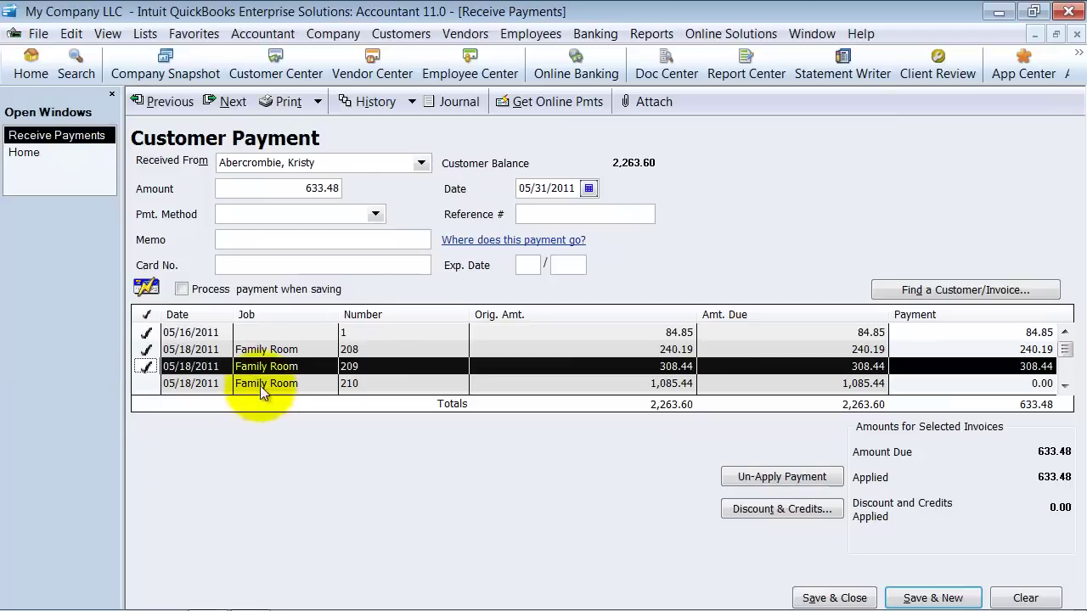
{"action": "left_click", "coordinate": [1036, 366]}
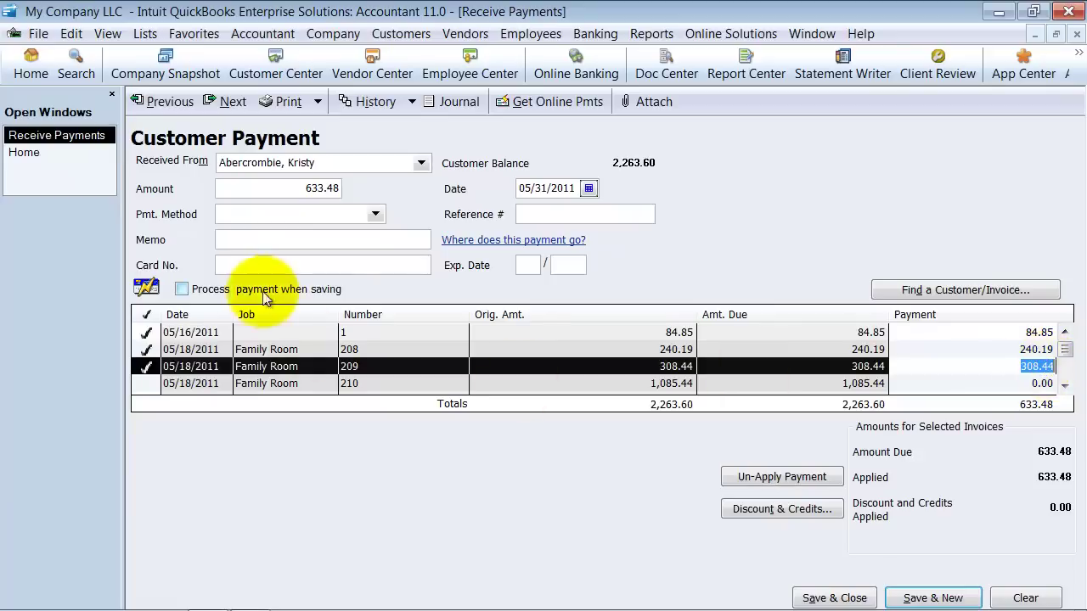
{"action": "left_click", "coordinate": [146, 383]}
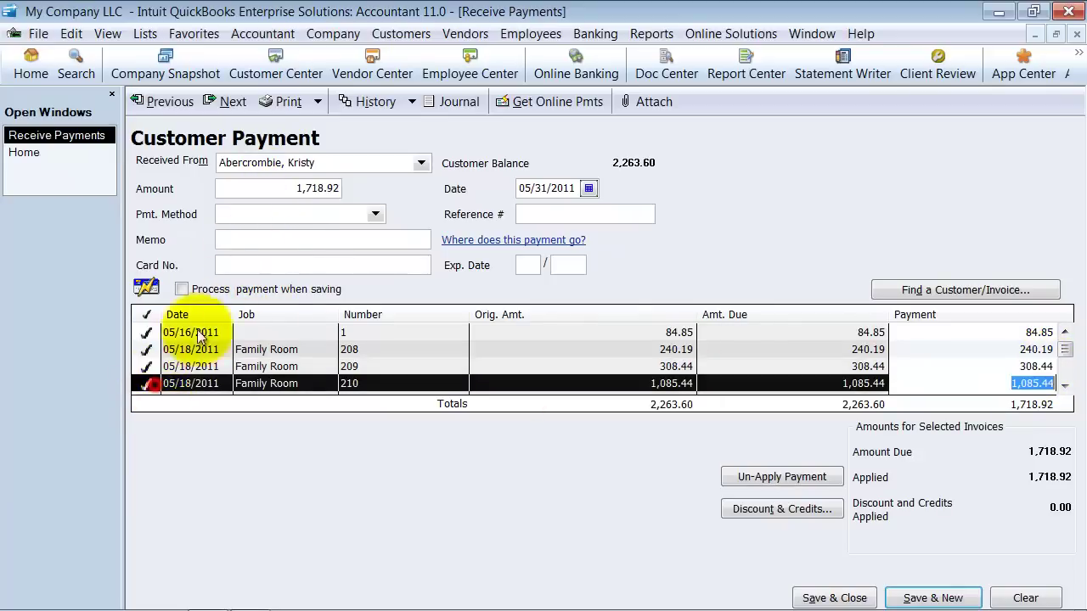
{"action": "left_click_drag", "start_coordinate": [284, 188], "coordinate": [432, 188]}
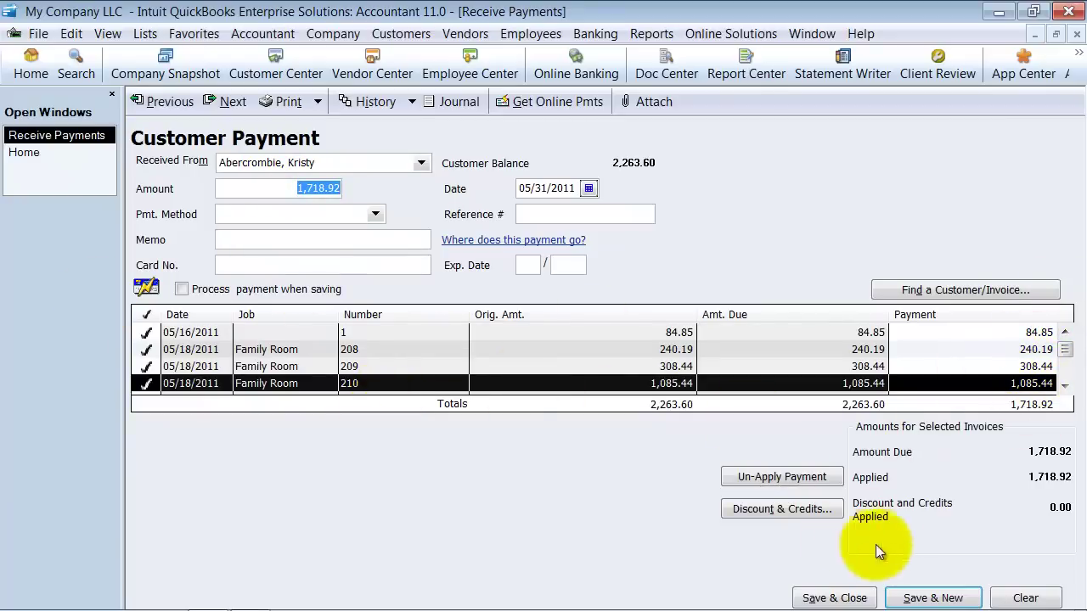
{"action": "left_click", "coordinate": [1025, 598]}
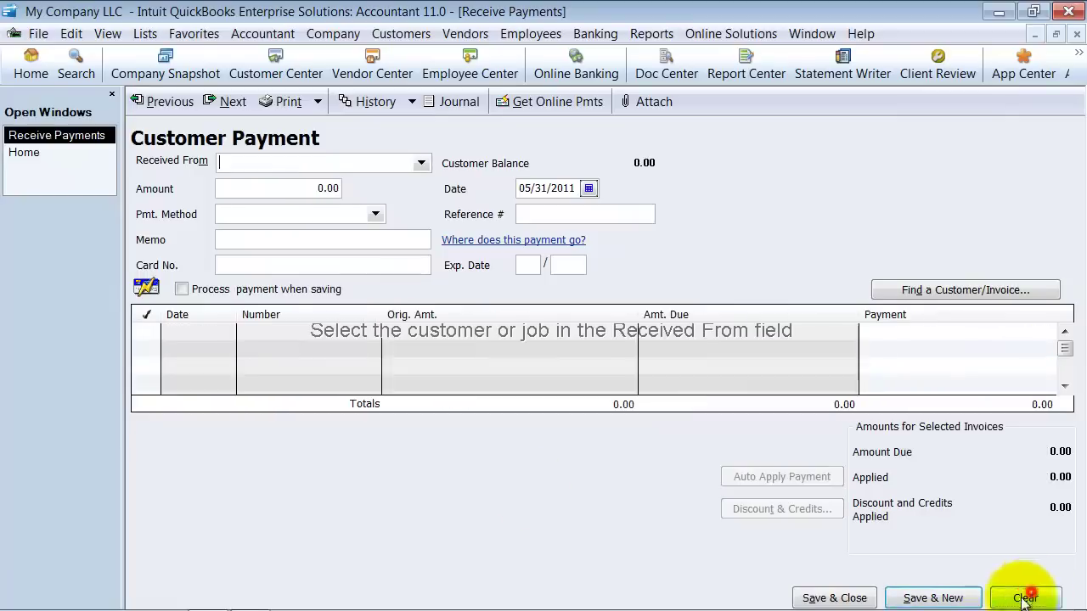
Disable Automatically calculate payments in the company's Payments preferences and accept closing all open windows.
{"action": "left_click", "coordinate": [71, 34]}
{"action": "left_click", "coordinate": [94, 287]}
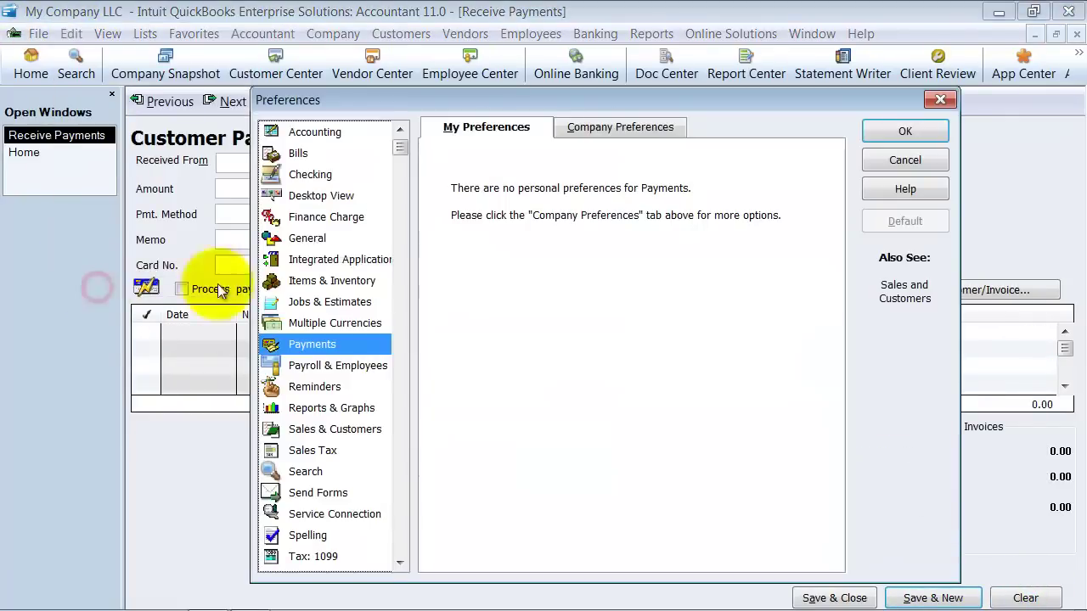
{"action": "left_click", "coordinate": [598, 128]}
{"action": "left_click", "coordinate": [567, 349]}
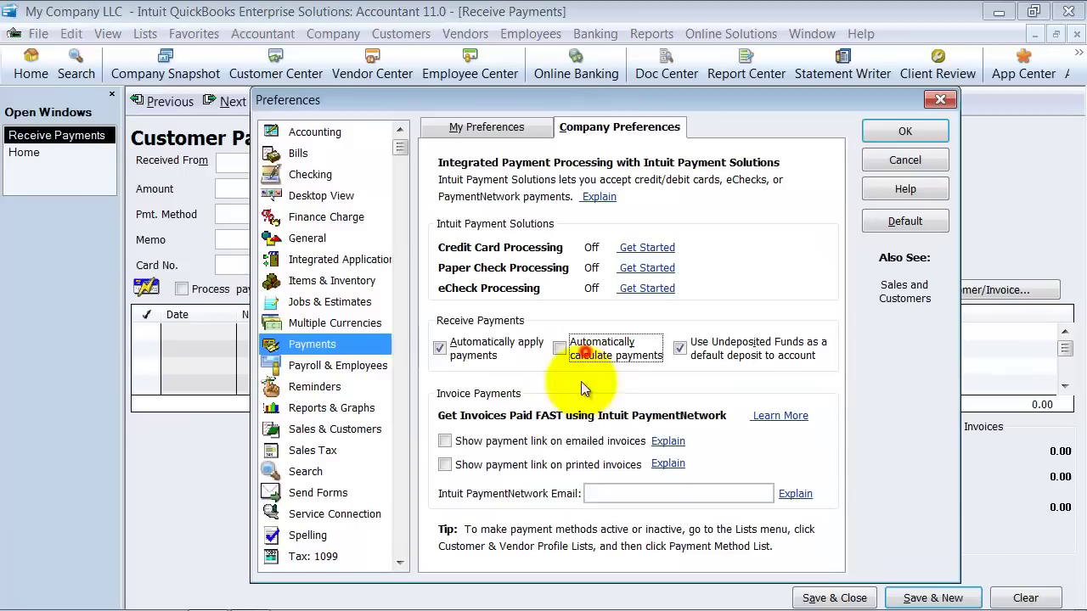
{"action": "left_click", "coordinate": [905, 131]}
{"action": "left_click", "coordinate": [543, 211]}
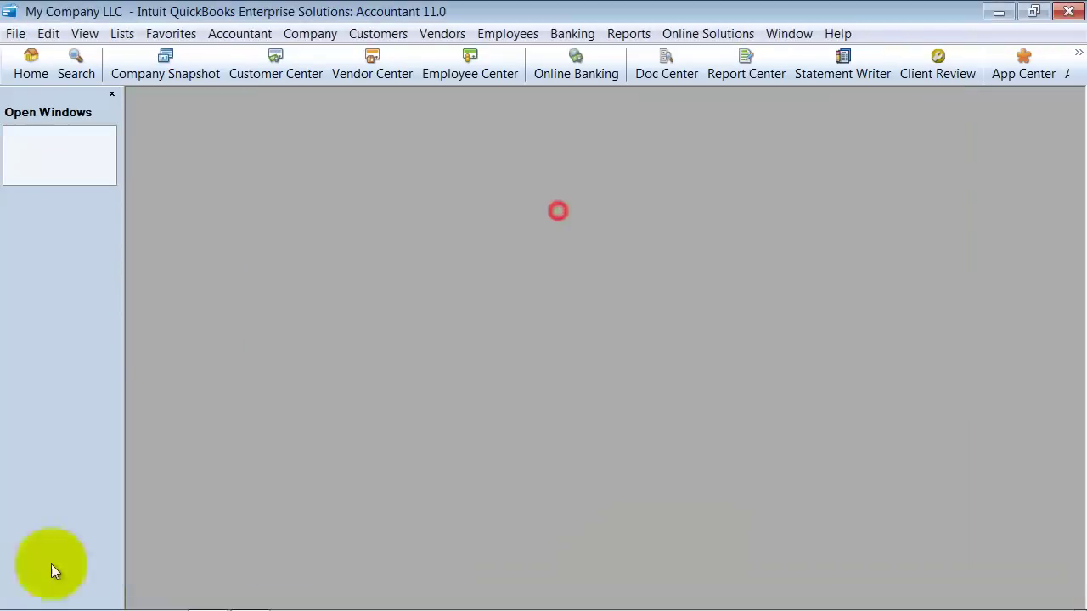
Start a new payment from the first listed customer with an amount of 1,085.44.
{"action": "left_click", "coordinate": [29, 71]}
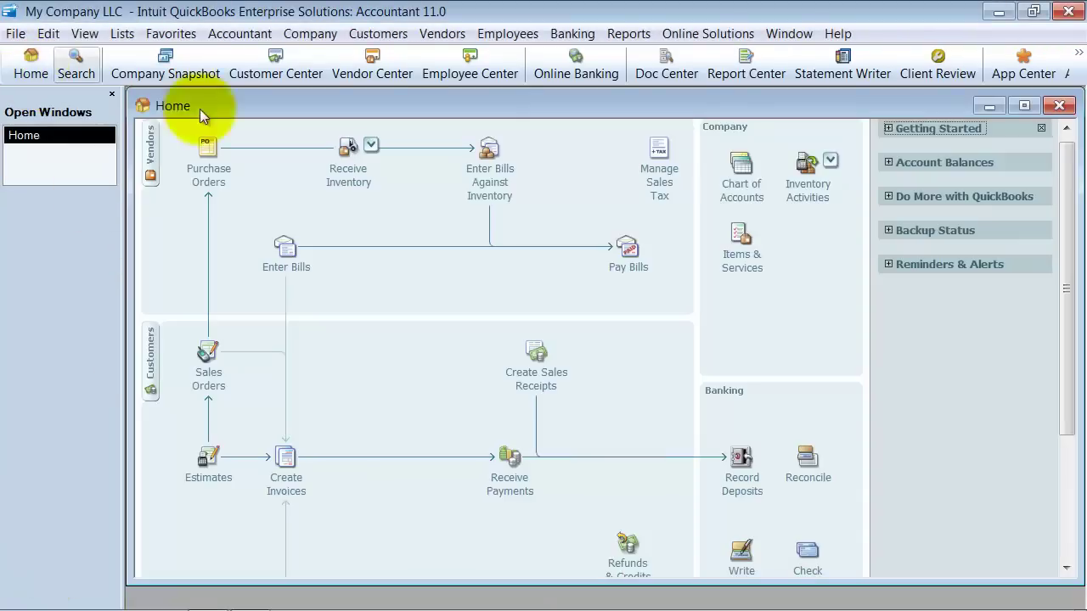
{"action": "left_click", "coordinate": [510, 458]}
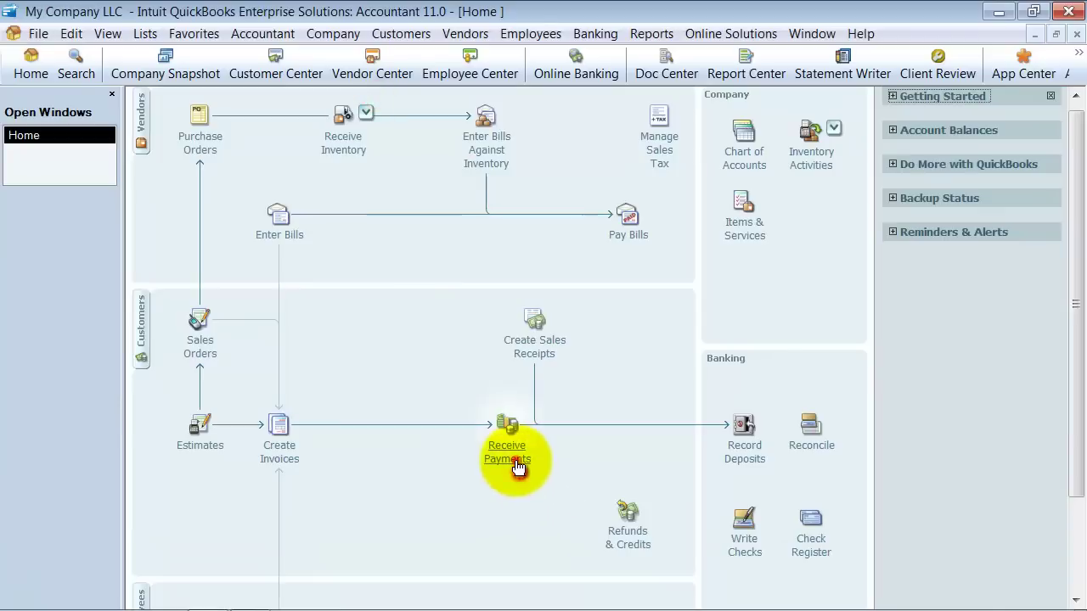
{"action": "type", "text": "a"}
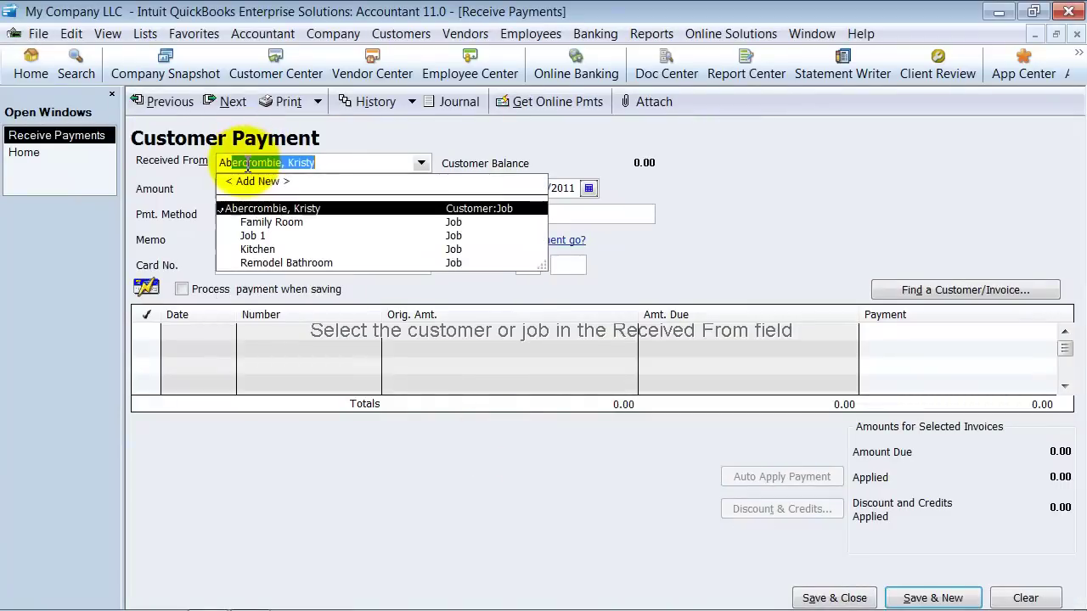
{"action": "key", "text": "Tab"}
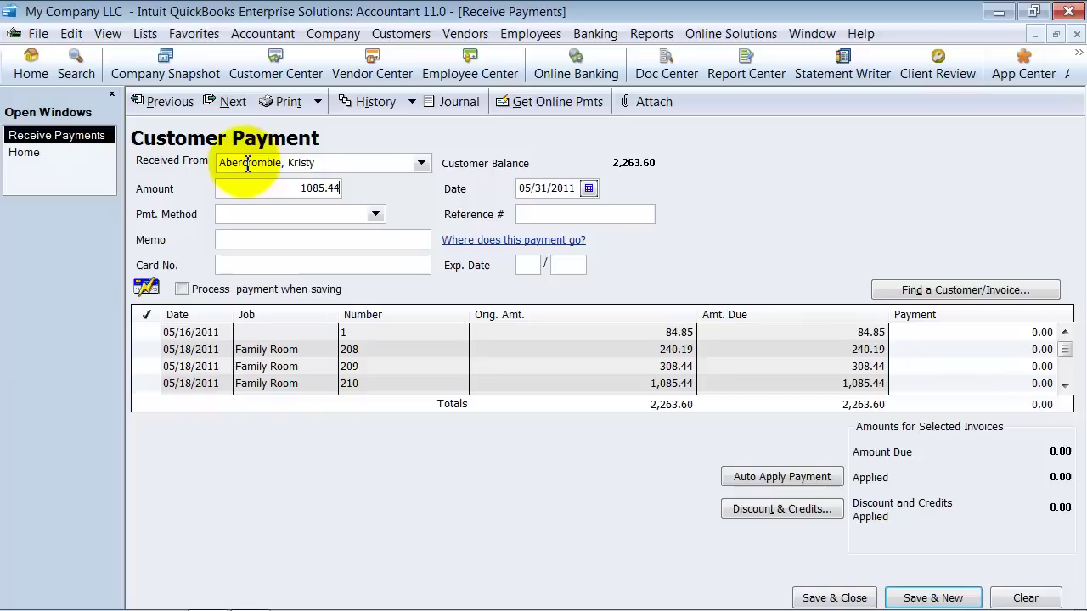
{"action": "key", "text": "Tab"}
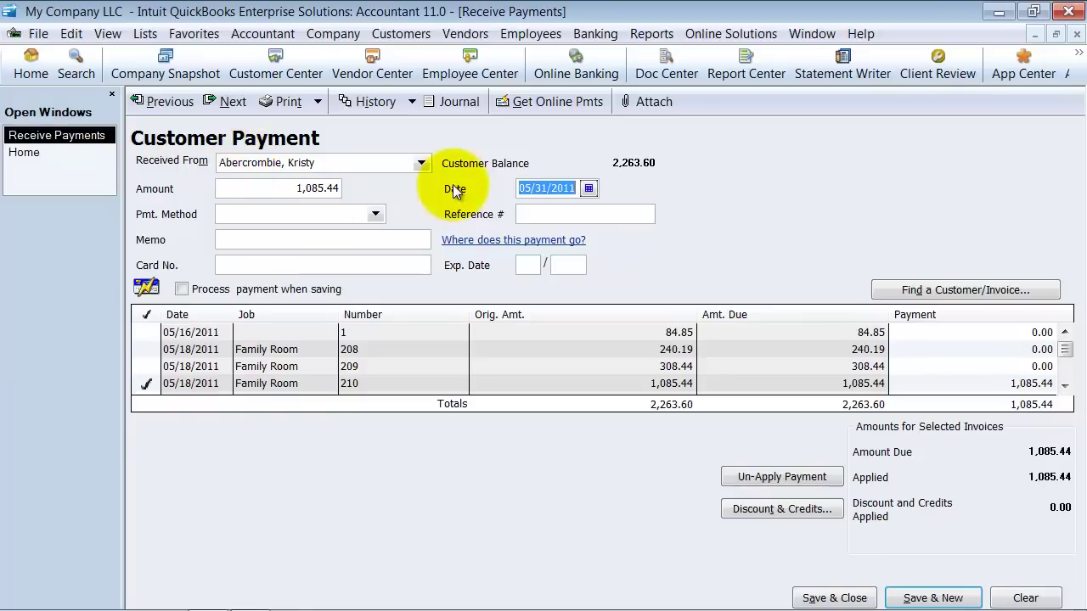
Unmark invoice 210, then mark invoices 1, 208, 209 and 210 in order to spread the payment across all four.
{"action": "left_click", "coordinate": [144, 384]}
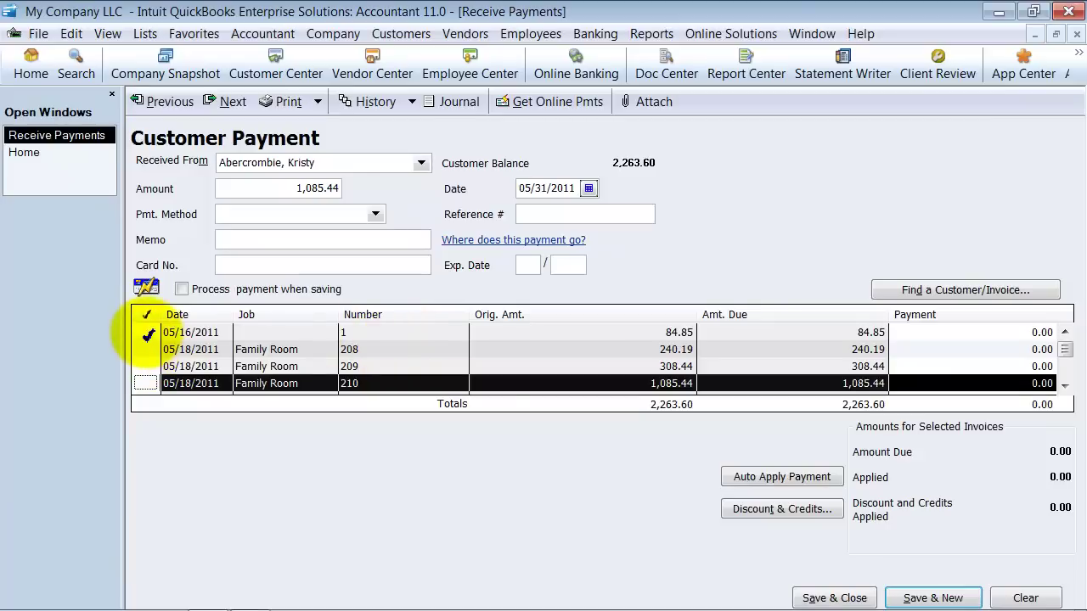
{"action": "left_click", "coordinate": [146, 332]}
{"action": "left_click", "coordinate": [147, 350]}
{"action": "left_click", "coordinate": [146, 366]}
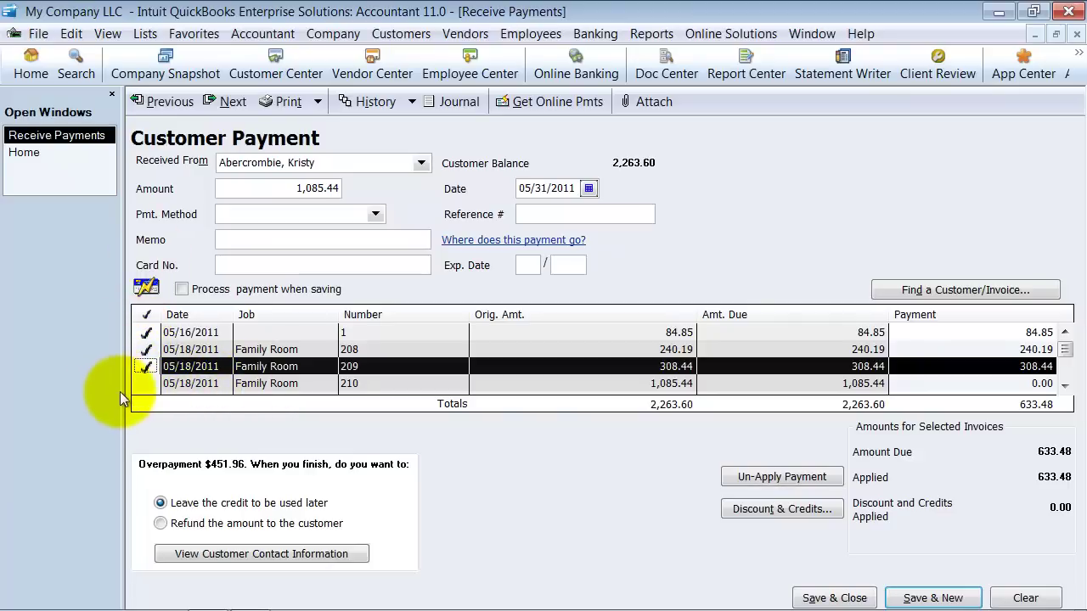
{"action": "left_click", "coordinate": [148, 383]}
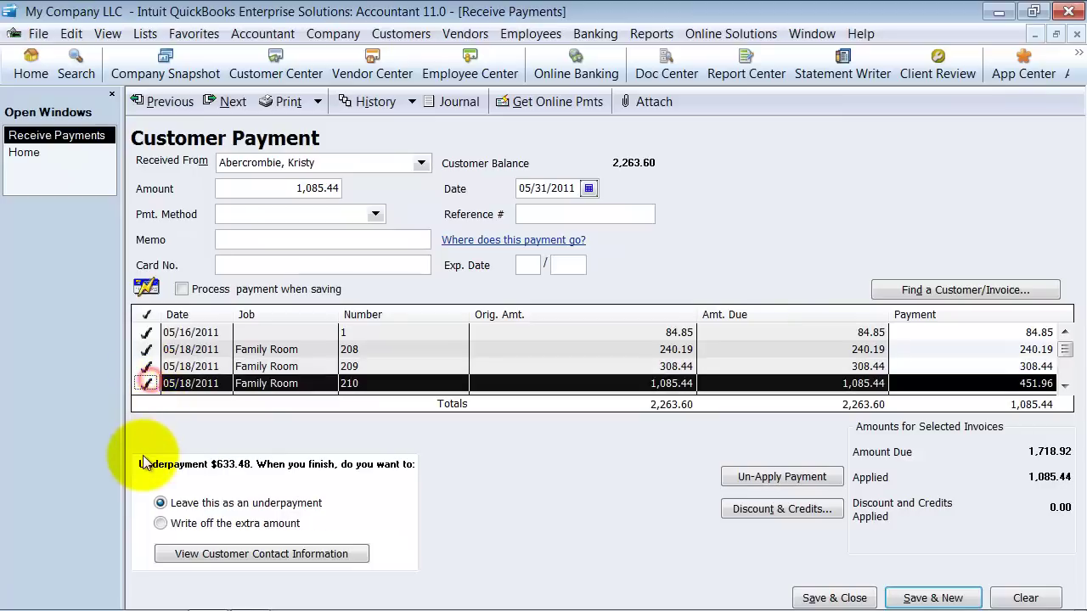
{"action": "left_click", "coordinate": [989, 381]}
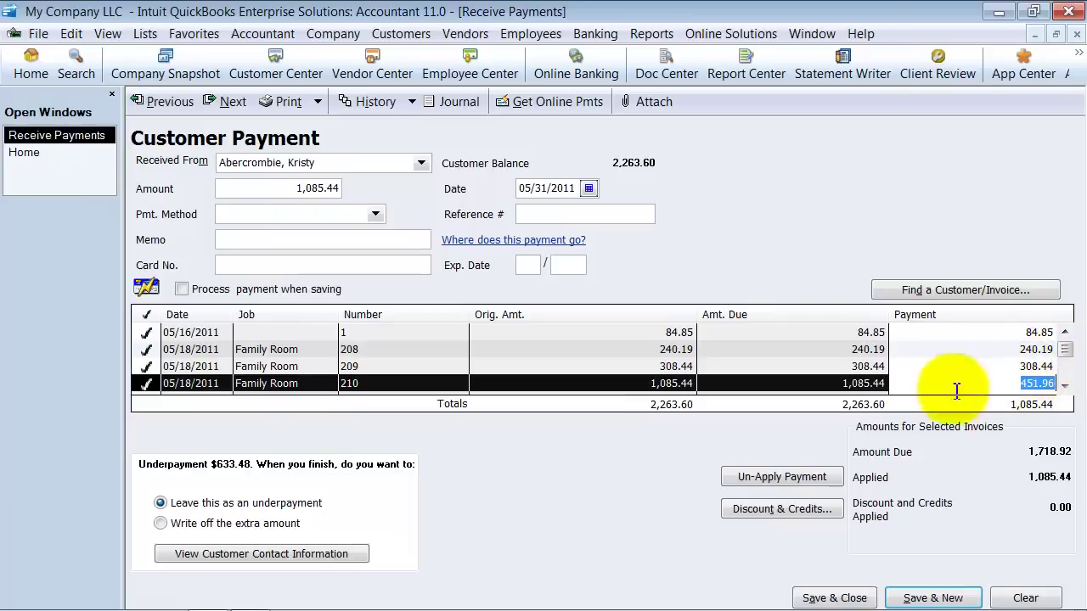
{"action": "left_click", "coordinate": [840, 383]}
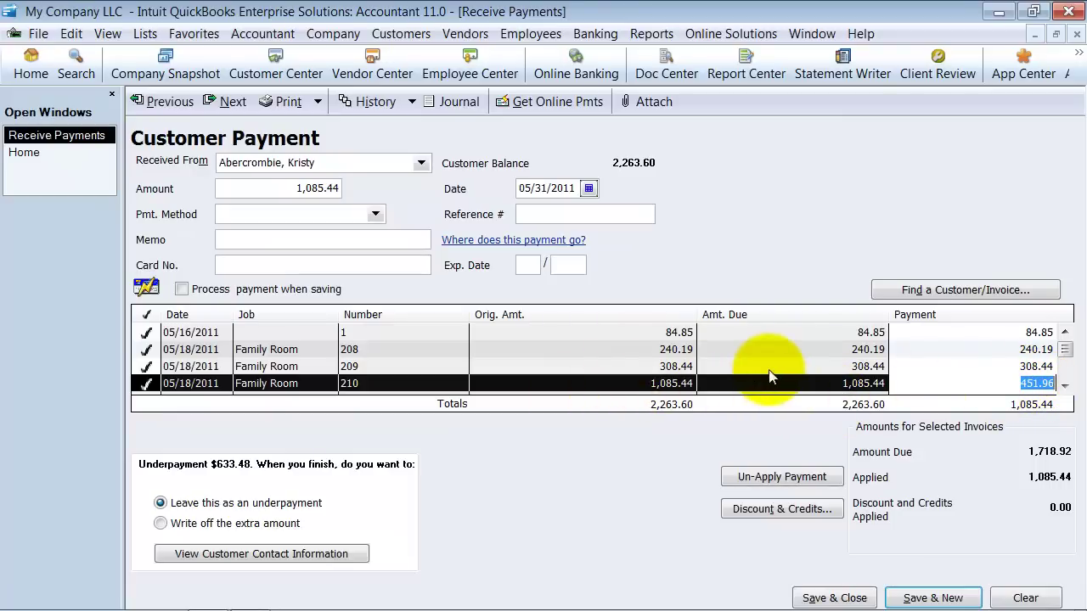
Unmark all four invoices and apply the payment only to invoice 210.
{"action": "left_click", "coordinate": [146, 349]}
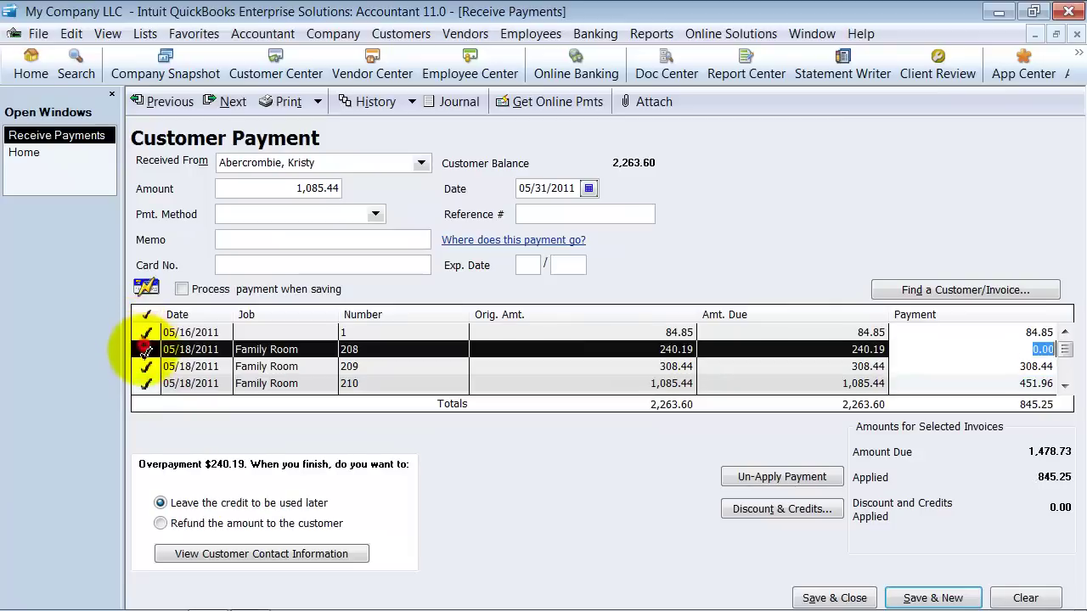
{"action": "left_click", "coordinate": [146, 366]}
{"action": "left_click", "coordinate": [147, 383]}
{"action": "left_click", "coordinate": [146, 332]}
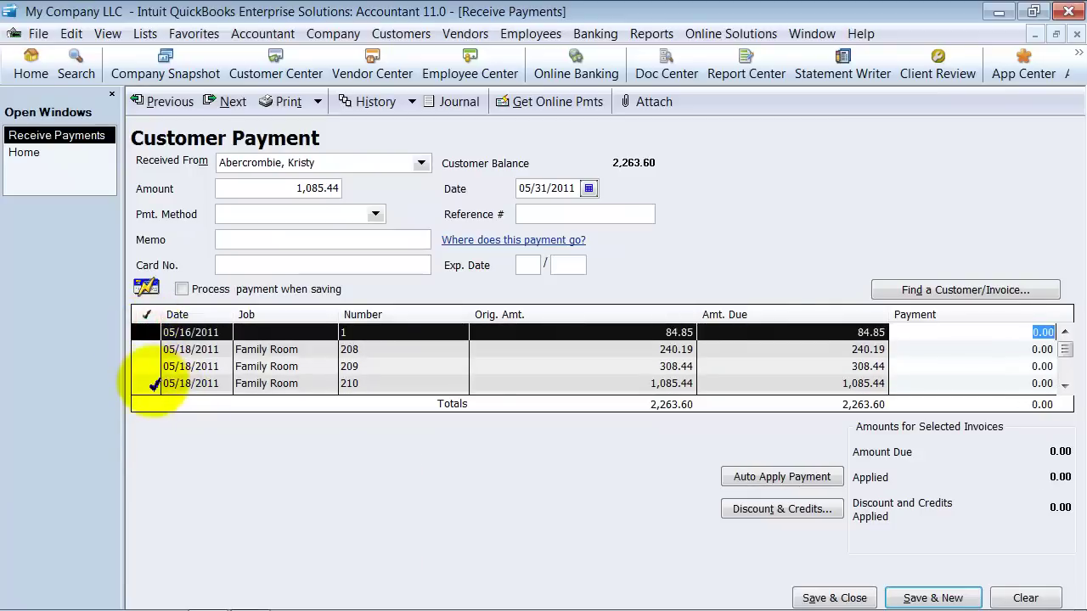
{"action": "left_click", "coordinate": [146, 383]}
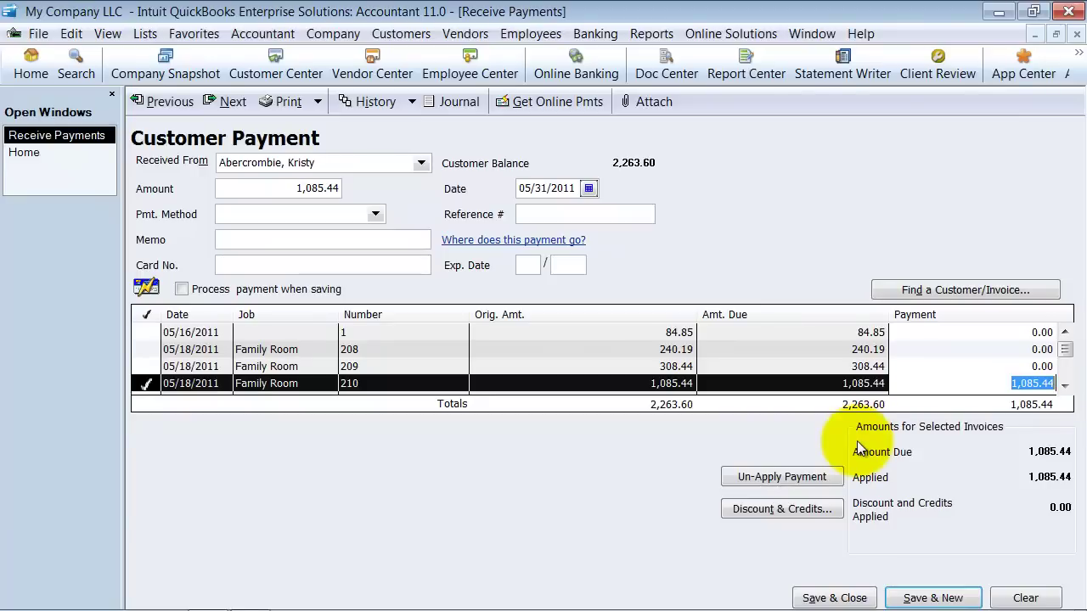
Add 240.19 to the payment amount, bringing it to 1,325.63.
{"action": "left_click", "coordinate": [281, 194]}
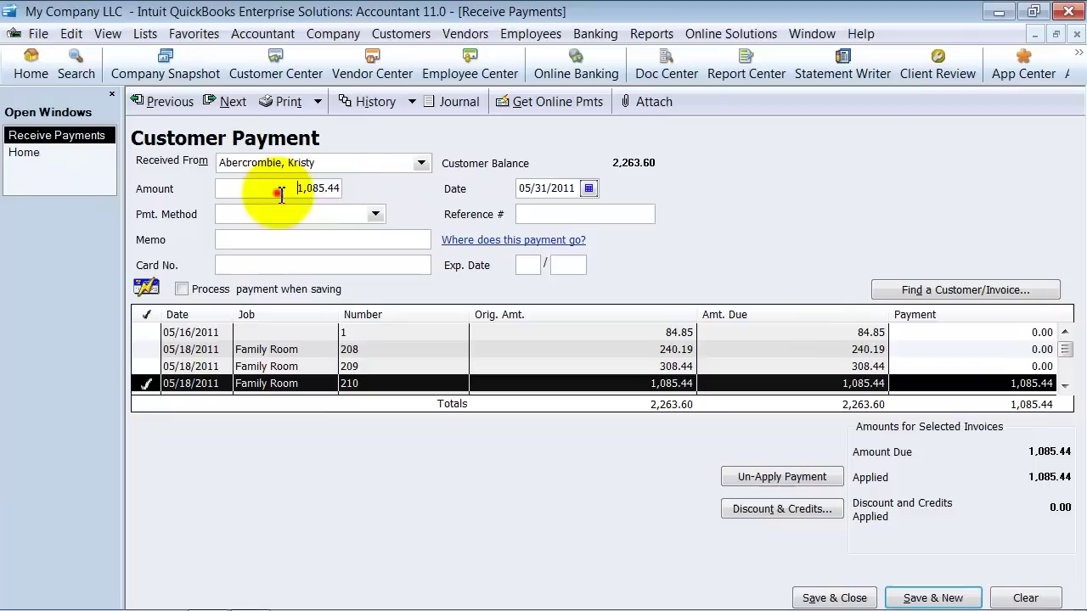
{"action": "left_click_drag", "start_coordinate": [281, 194], "coordinate": [388, 194]}
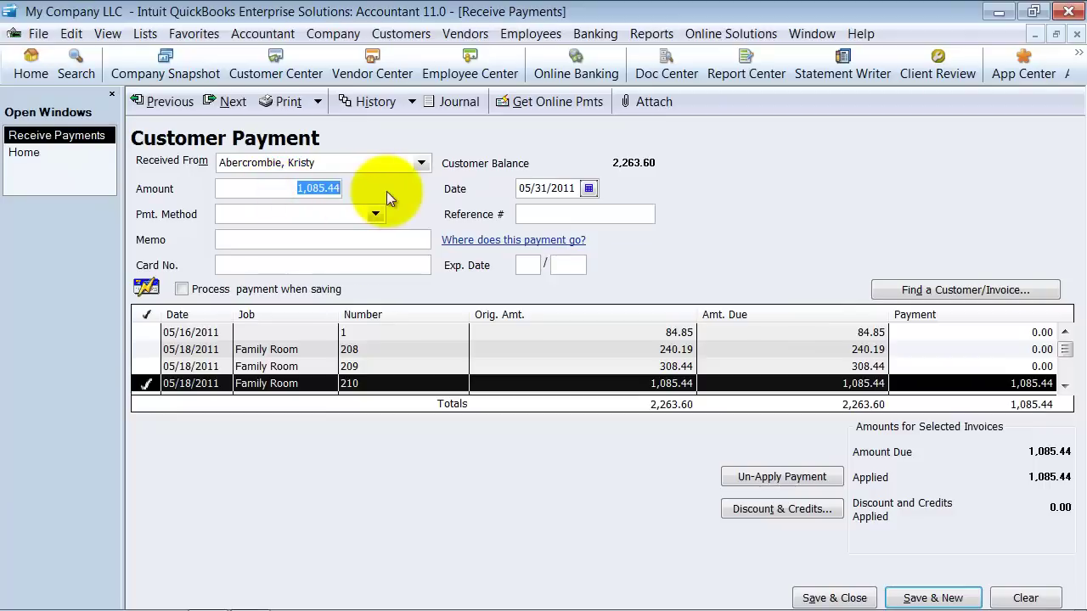
{"action": "left_click", "coordinate": [338, 188]}
{"action": "type", "text": "+240.19"}
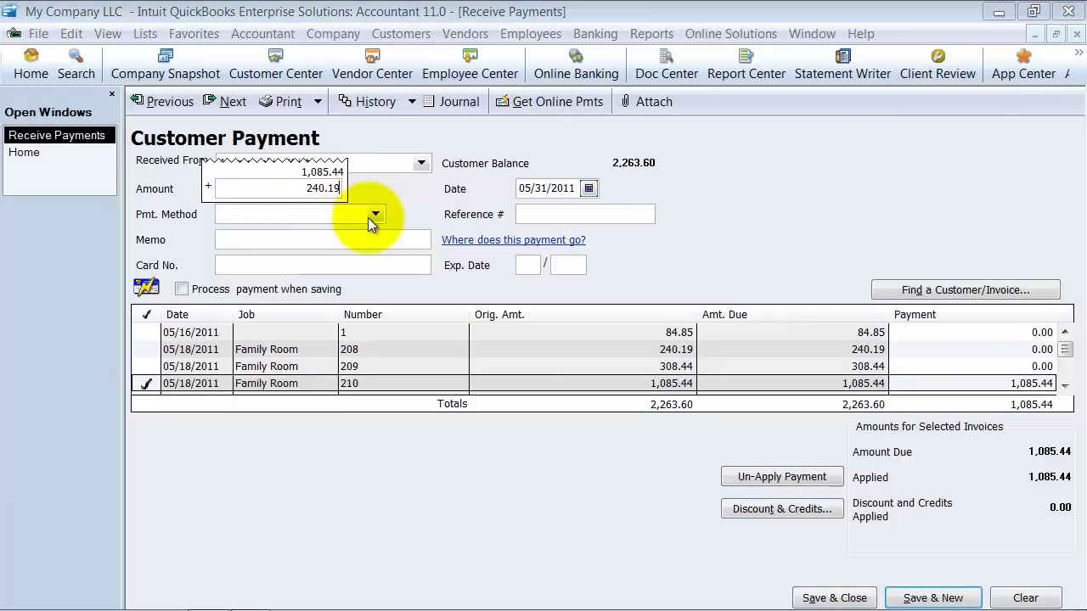
{"action": "key", "text": "Return"}
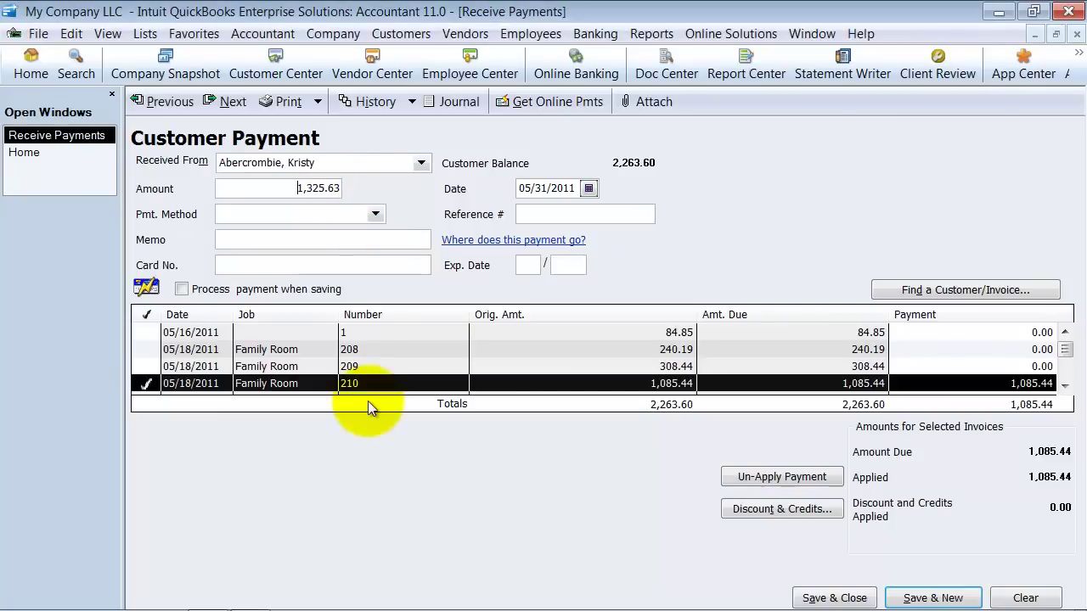
{"action": "key", "text": "Tab"}
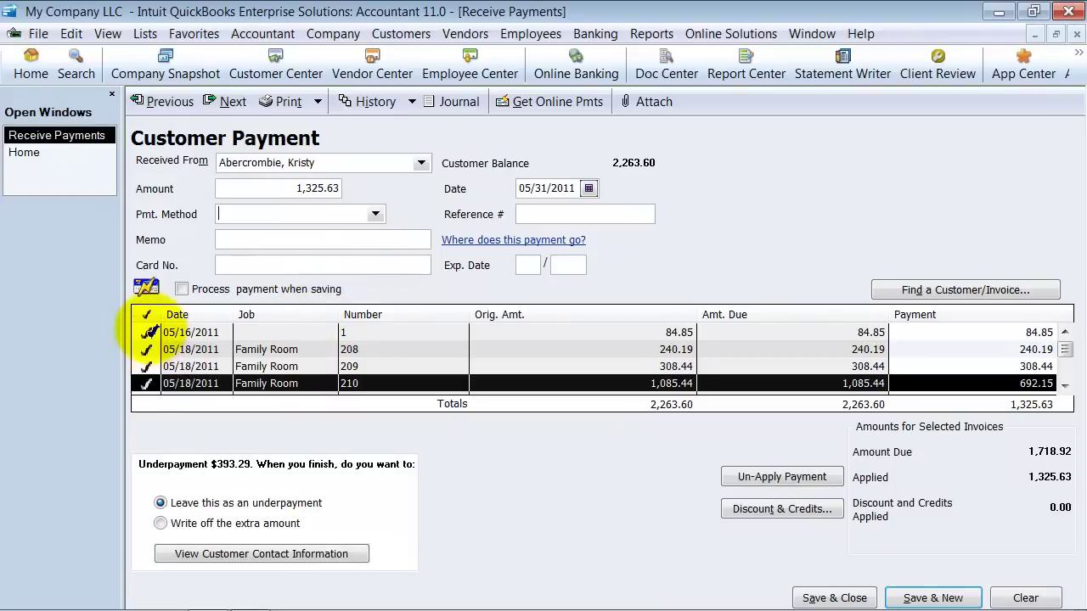
{"action": "left_click", "coordinate": [282, 188]}
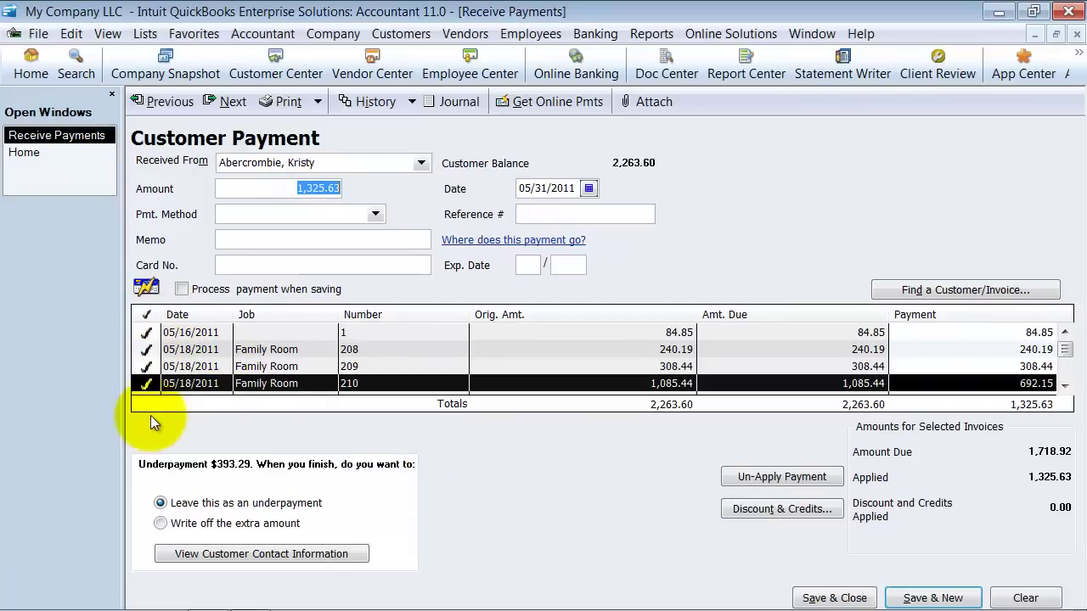
Unmark the four automatically selected invoices and apply the payment only to invoices 208 and 210.
{"action": "left_click", "coordinate": [146, 332]}
{"action": "left_click", "coordinate": [146, 349]}
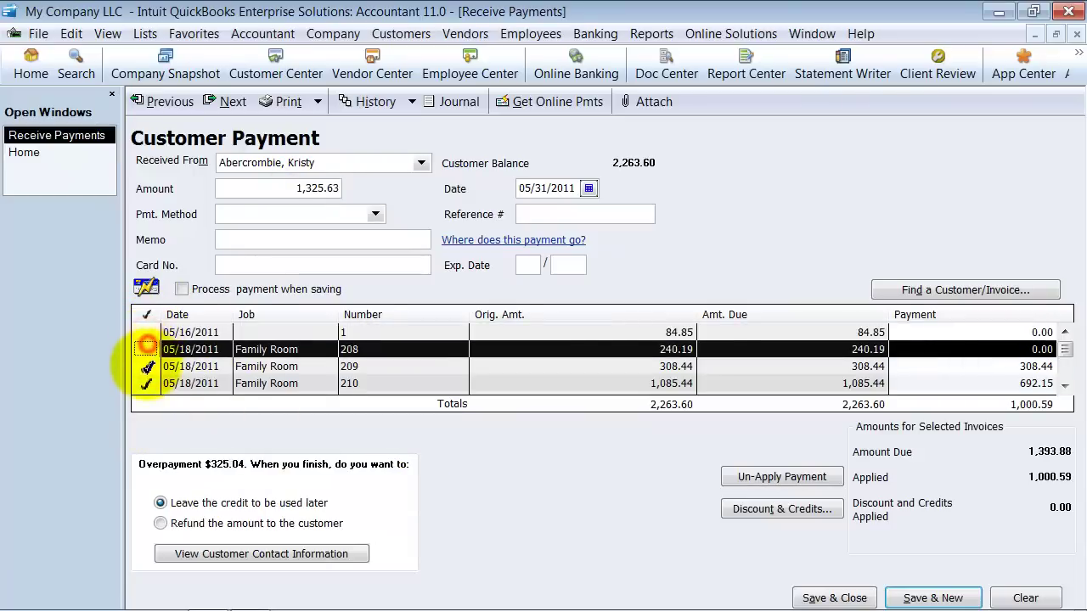
{"action": "left_click", "coordinate": [146, 366]}
{"action": "left_click", "coordinate": [146, 383]}
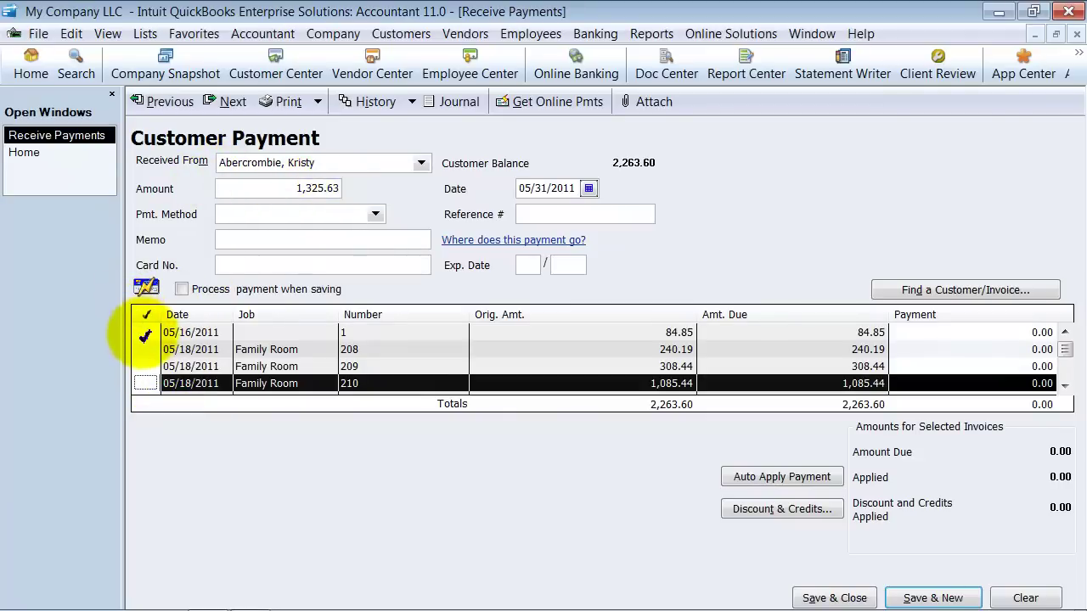
{"action": "left_click", "coordinate": [145, 349]}
{"action": "left_click", "coordinate": [145, 383]}
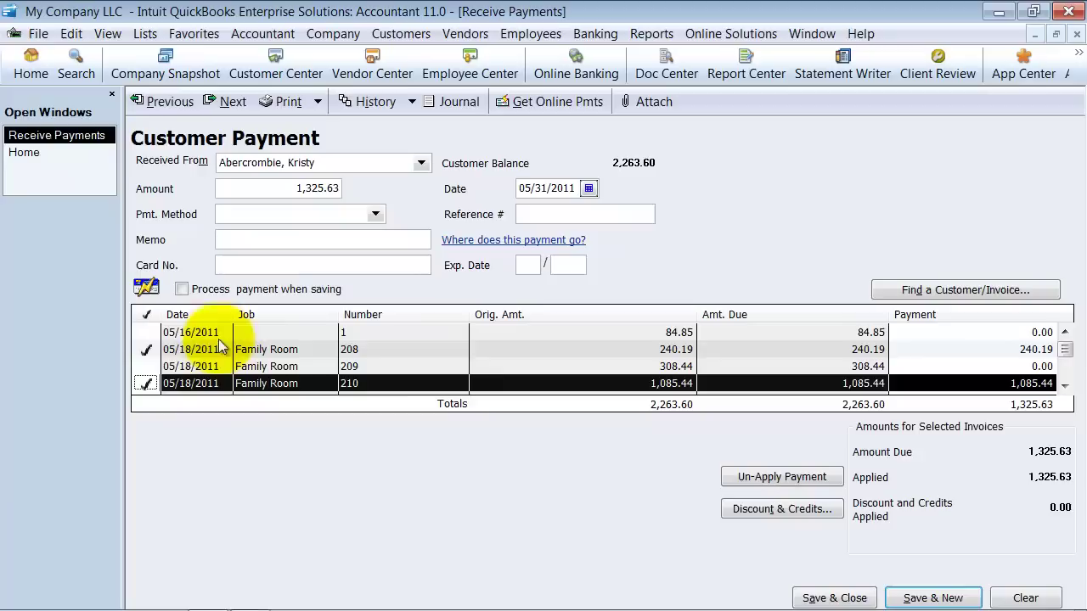
Try to apply the payment to invoice 1 as well and dismiss the warning.
{"action": "left_click", "coordinate": [327, 185]}
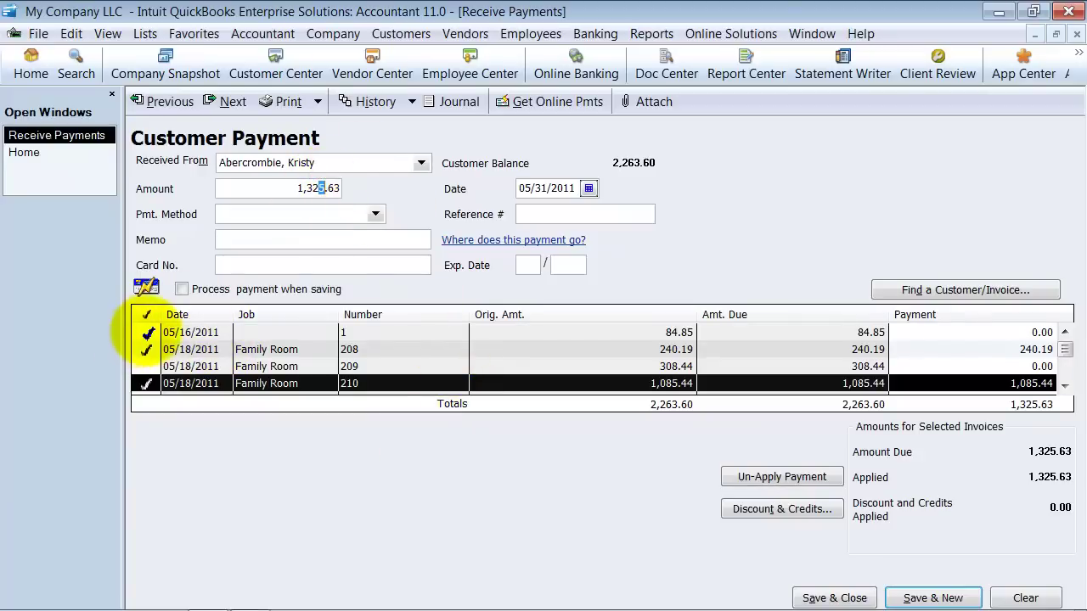
{"action": "left_click", "coordinate": [146, 333]}
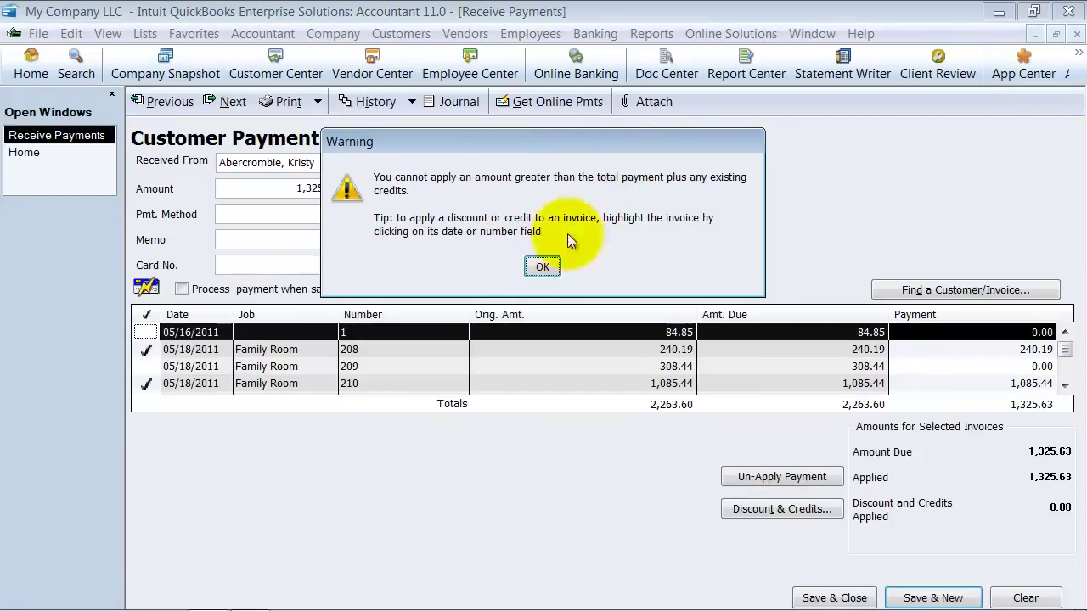
{"action": "left_click", "coordinate": [543, 267]}
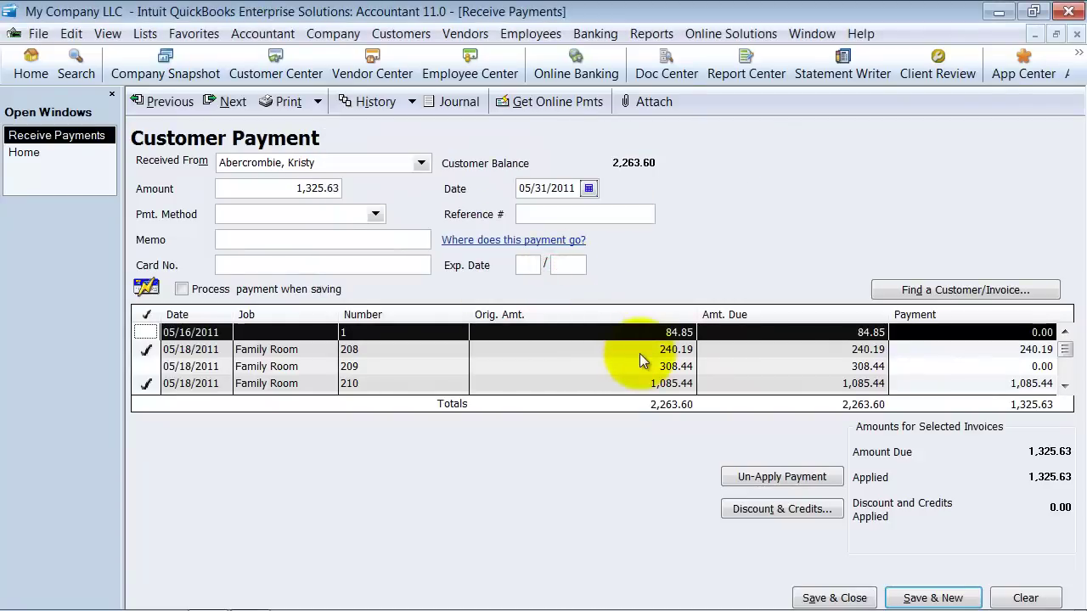
{"action": "left_click", "coordinate": [287, 189]}
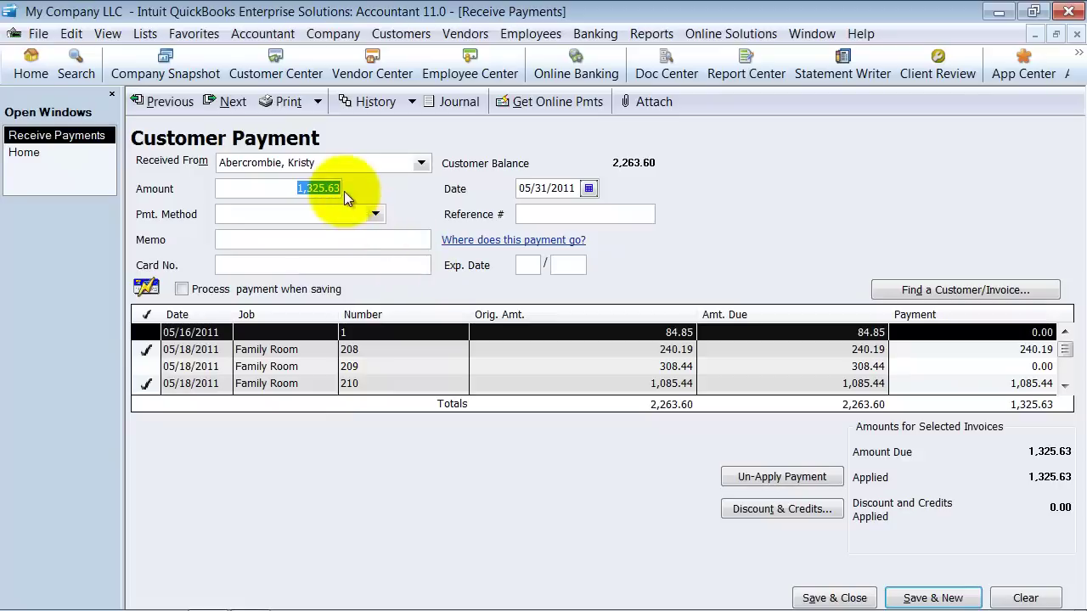
Choose American Express as the payment method and go through the card number and expiration date fields without filling them in.
{"action": "left_click", "coordinate": [317, 216]}
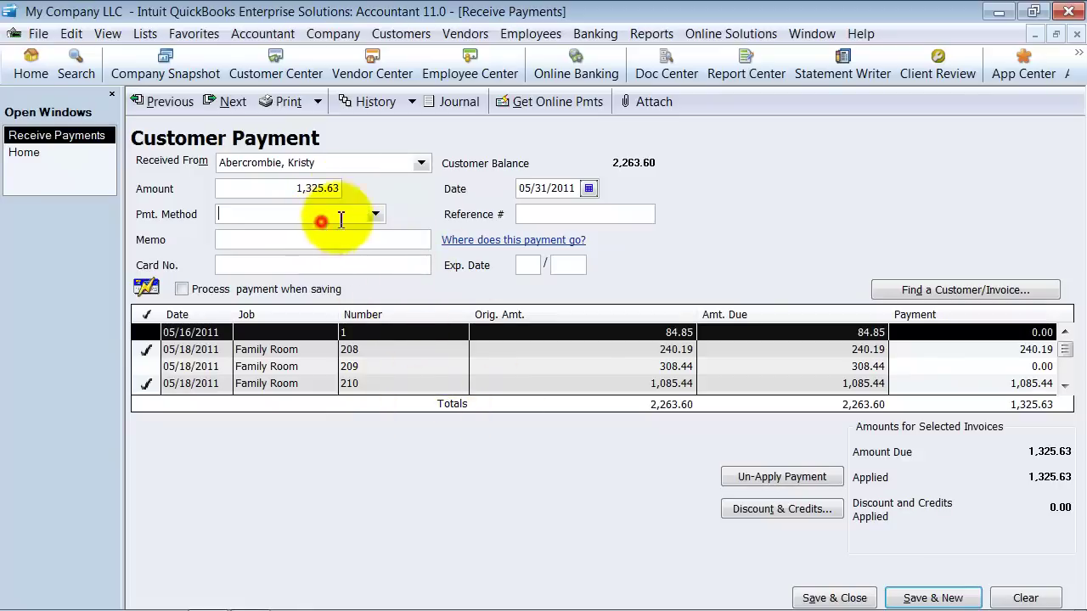
{"action": "left_click", "coordinate": [376, 214]}
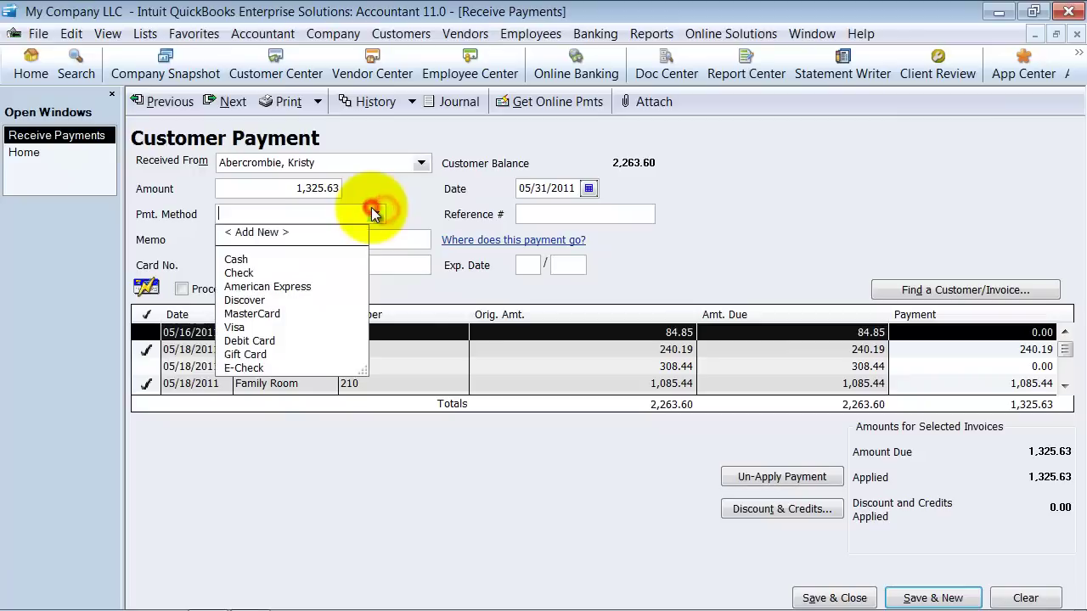
{"action": "left_click", "coordinate": [254, 286]}
{"action": "left_click", "coordinate": [254, 268]}
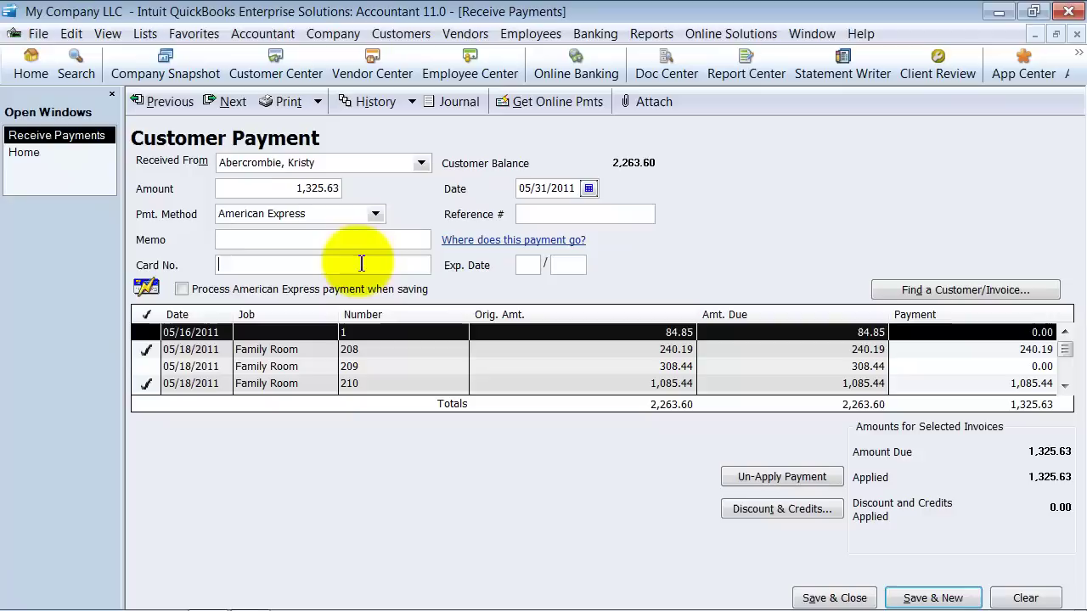
{"action": "left_click", "coordinate": [526, 265]}
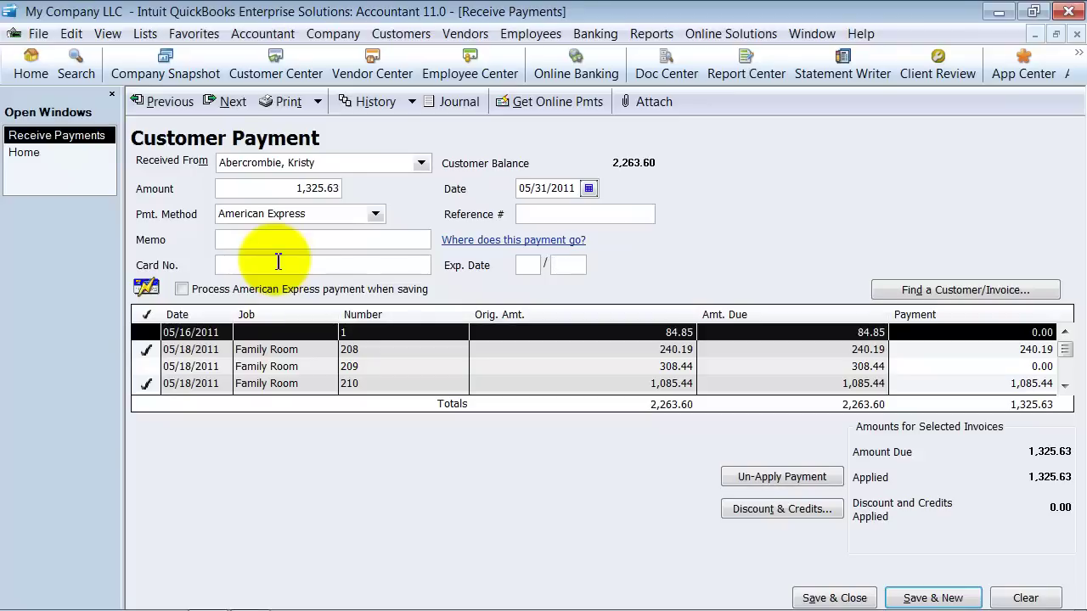
Set the payment method to Check with check number 1478 and the payment date to 05/23/2011.
{"action": "left_click", "coordinate": [375, 213]}
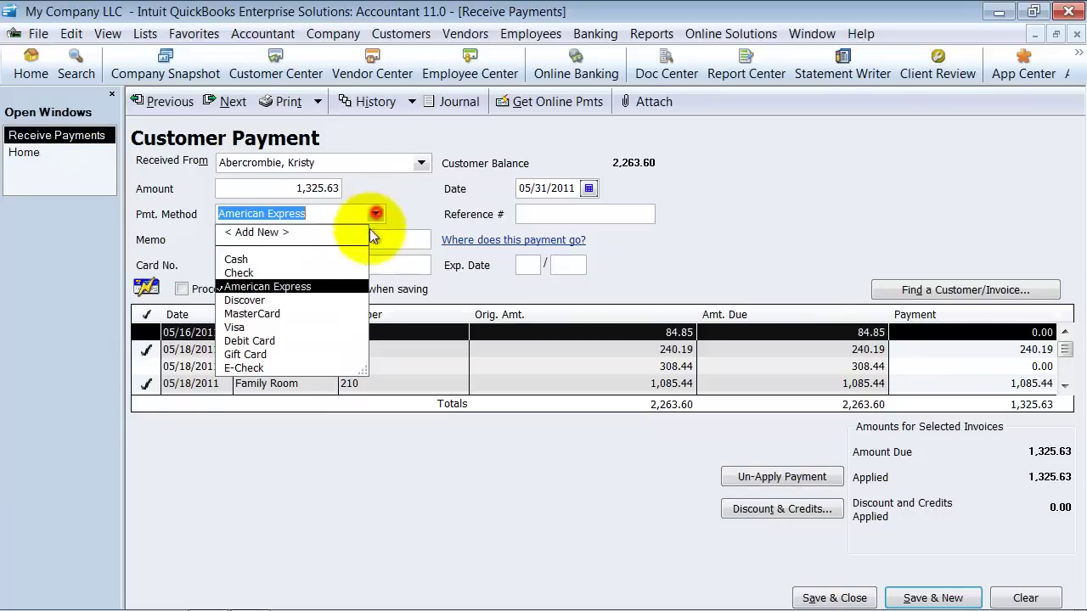
{"action": "left_click", "coordinate": [247, 272]}
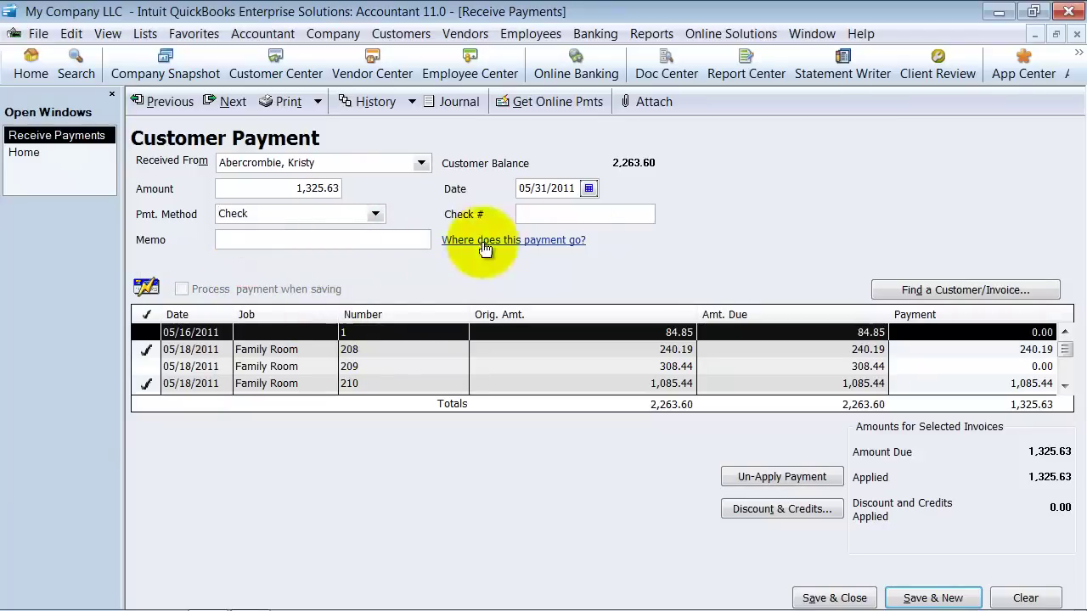
{"action": "left_click", "coordinate": [525, 216]}
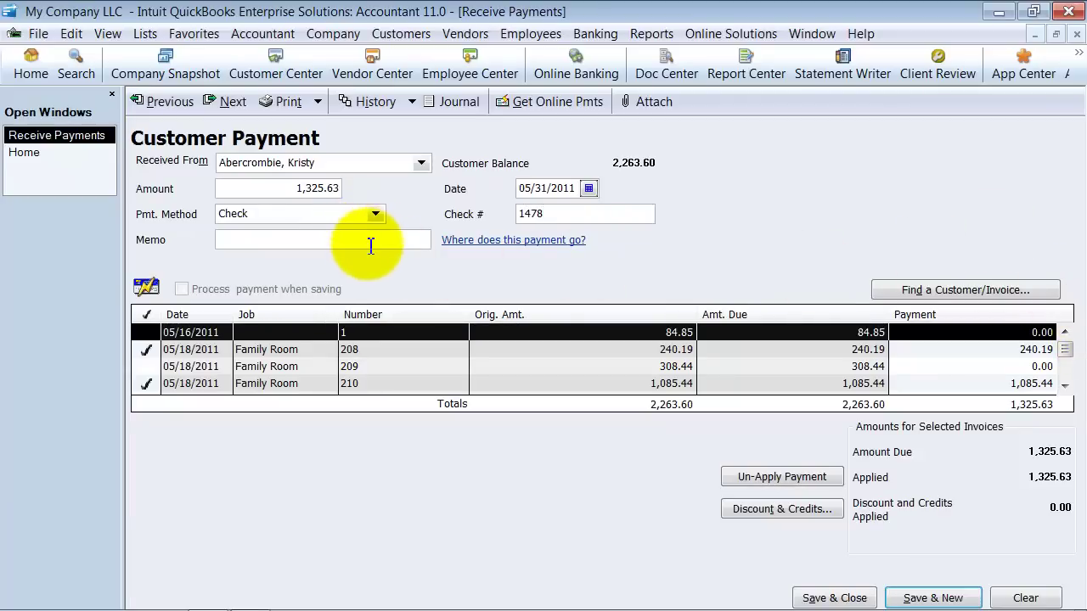
{"action": "left_click", "coordinate": [584, 188]}
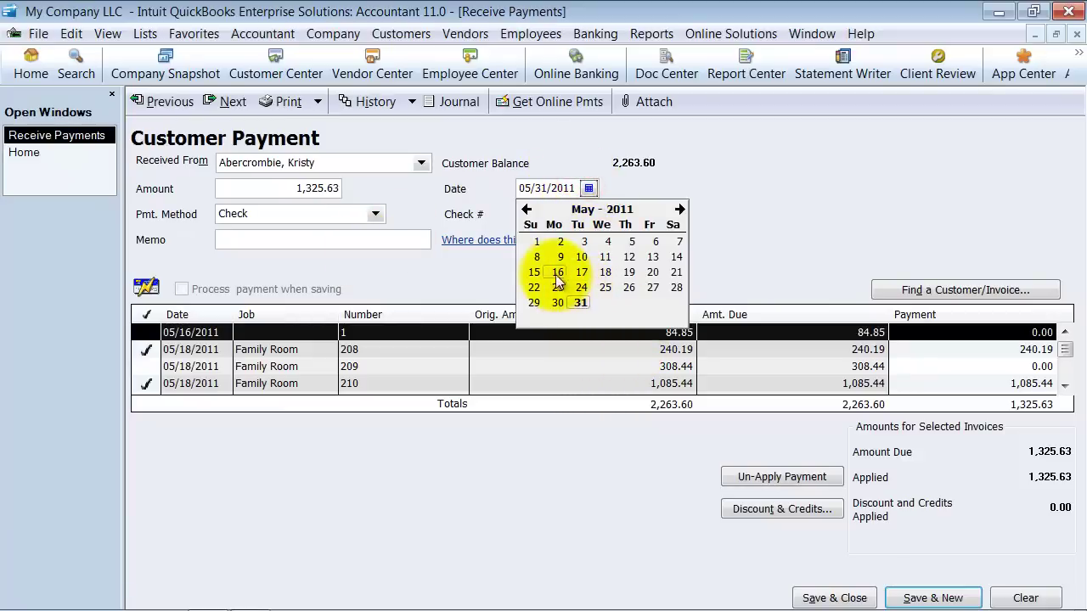
{"action": "left_click", "coordinate": [557, 288]}
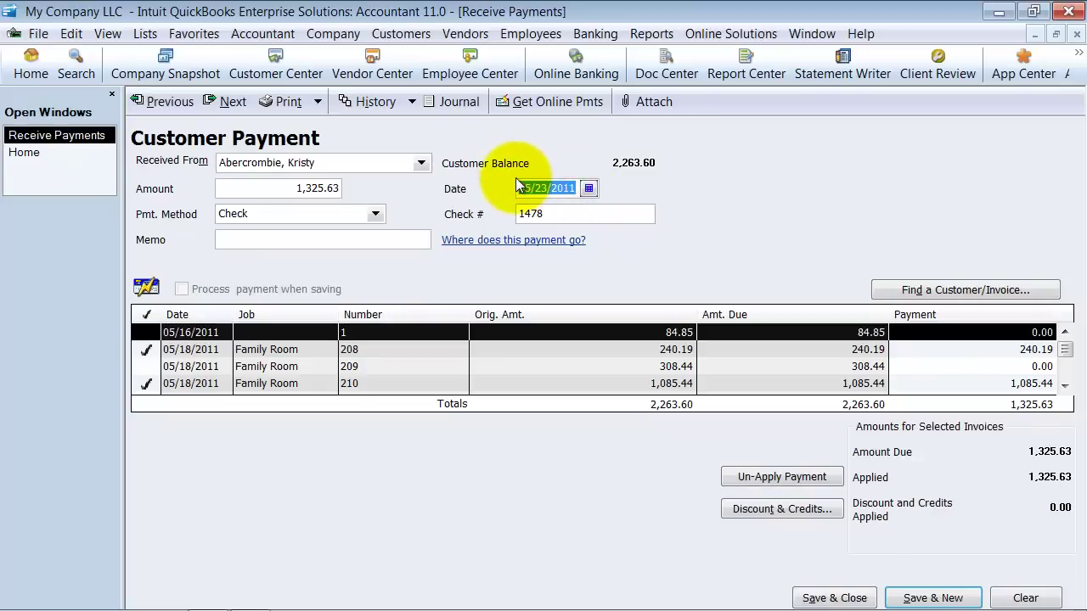
Look at the Find a Customer/Invoice search options and close them without searching.
{"action": "left_click", "coordinate": [953, 293]}
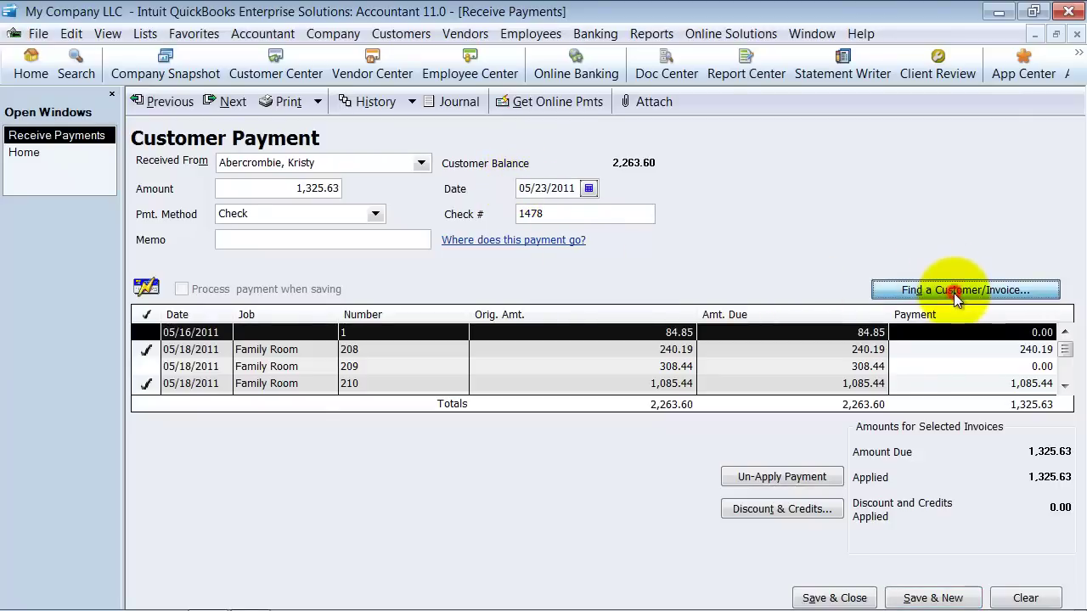
{"action": "left_click", "coordinate": [568, 162]}
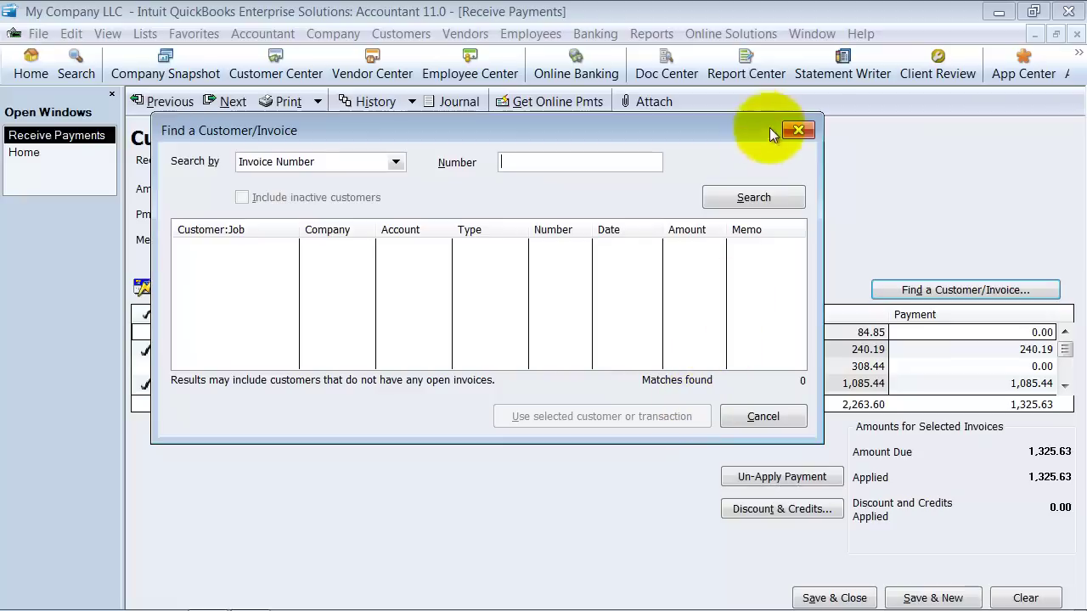
{"action": "left_click", "coordinate": [798, 130]}
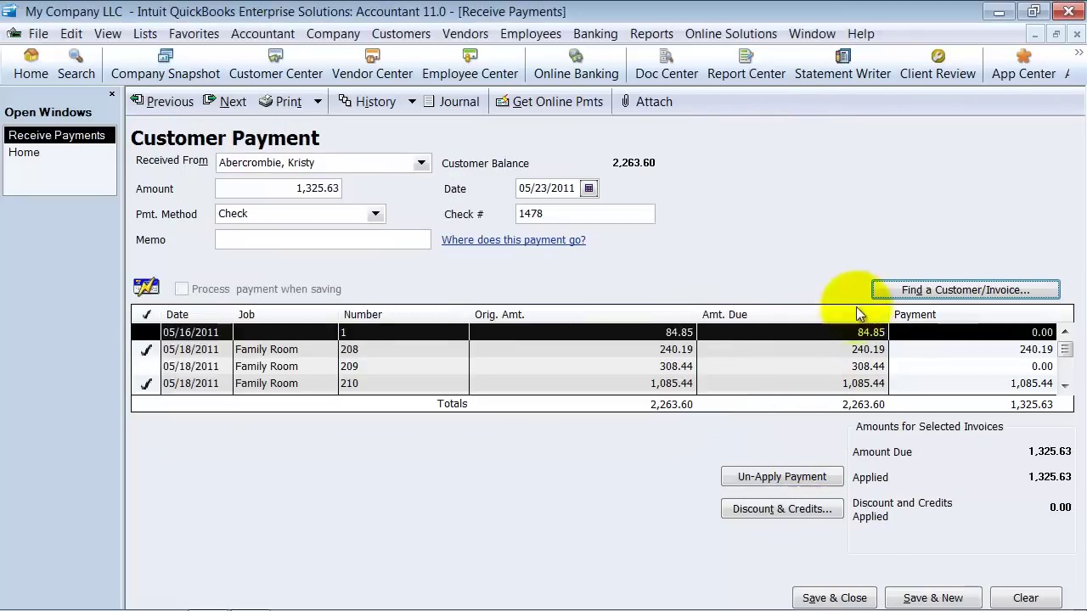
{"action": "left_click_drag", "start_coordinate": [499, 314], "coordinate": [188, 304]}
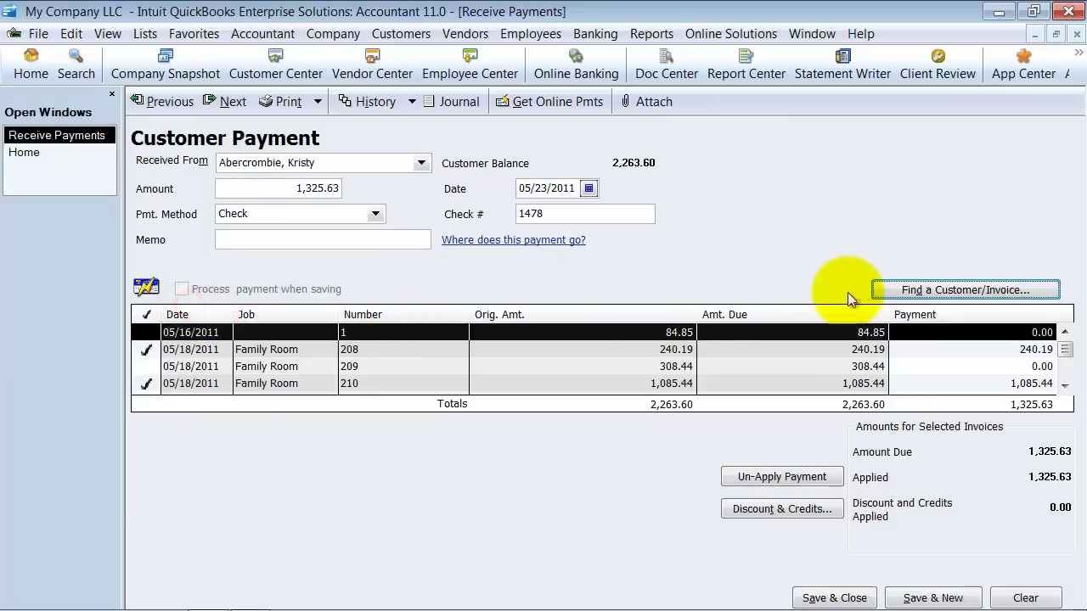
{"action": "left_click", "coordinate": [1011, 331]}
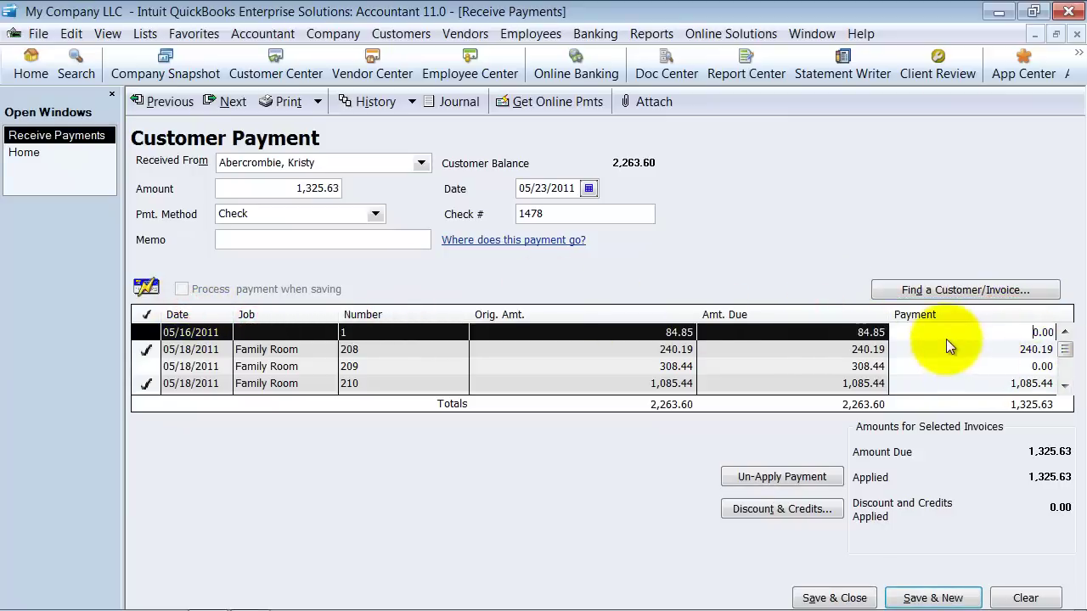
{"action": "scroll", "coordinate": [429, 361], "scroll_direction": "down", "scroll_amount": 1}
{"action": "scroll", "coordinate": [320, 380], "scroll_direction": "up", "scroll_amount": 1}
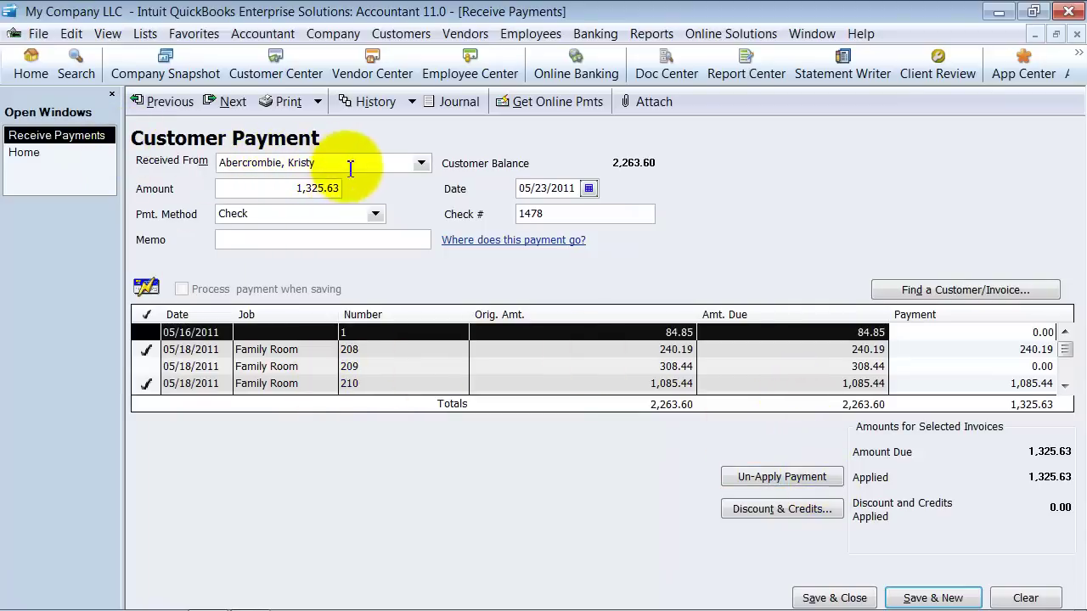
{"action": "left_click_drag", "start_coordinate": [312, 191], "coordinate": [393, 196]}
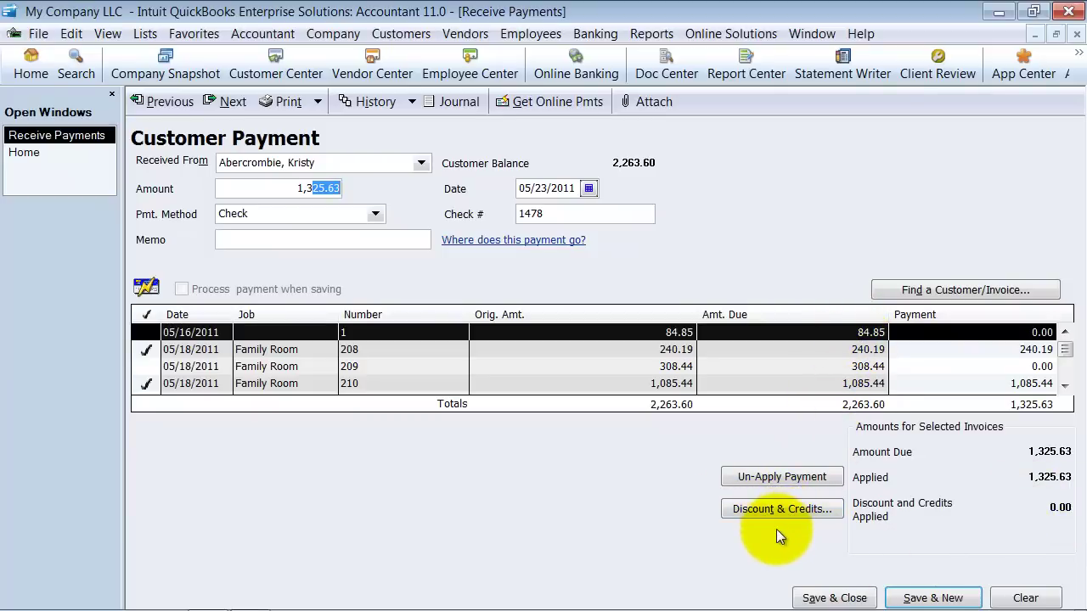
Save the current payment and choose the same customer for a new one.
{"action": "left_click", "coordinate": [916, 600]}
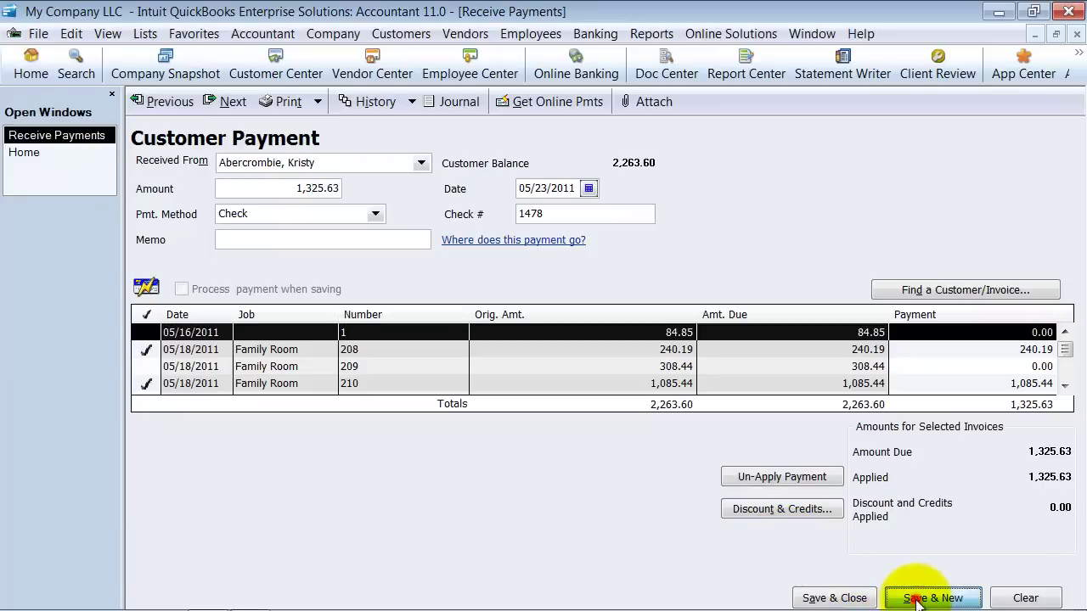
{"action": "left_click", "coordinate": [418, 163]}
{"action": "left_click", "coordinate": [263, 207]}
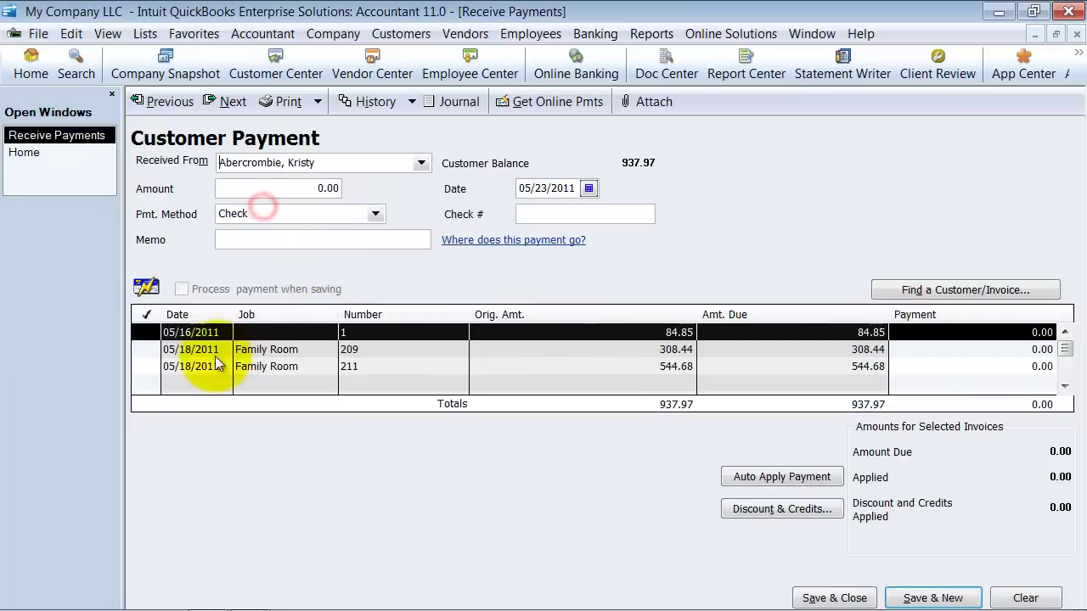
Enter a payment amount of 84.85 with check number 1145, then save and close the payment.
{"action": "left_click", "coordinate": [285, 187]}
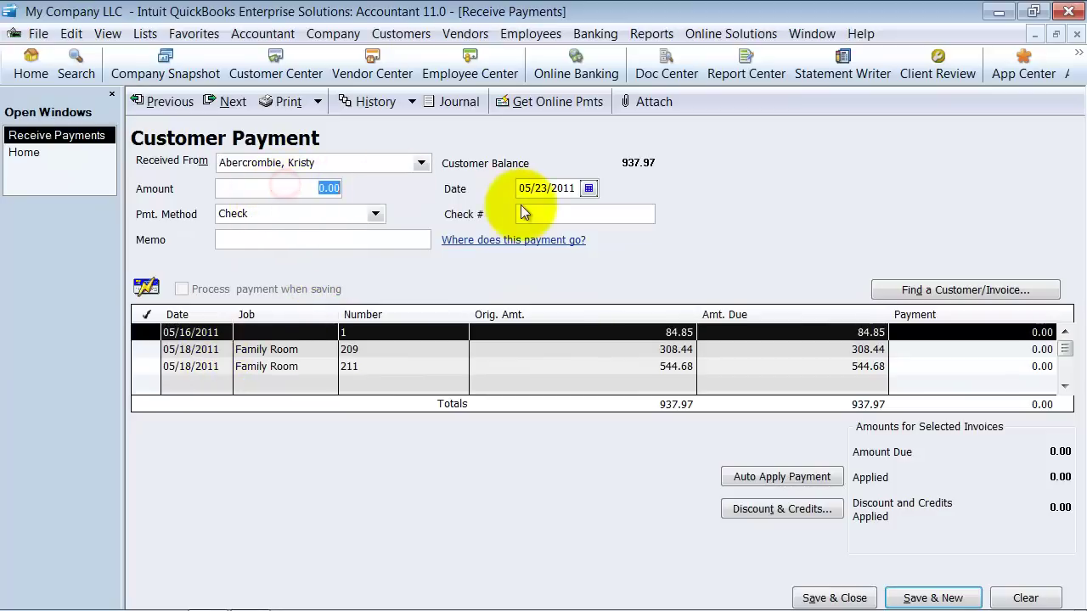
{"action": "type", "text": "84.85"}
{"action": "key", "text": "Tab"}
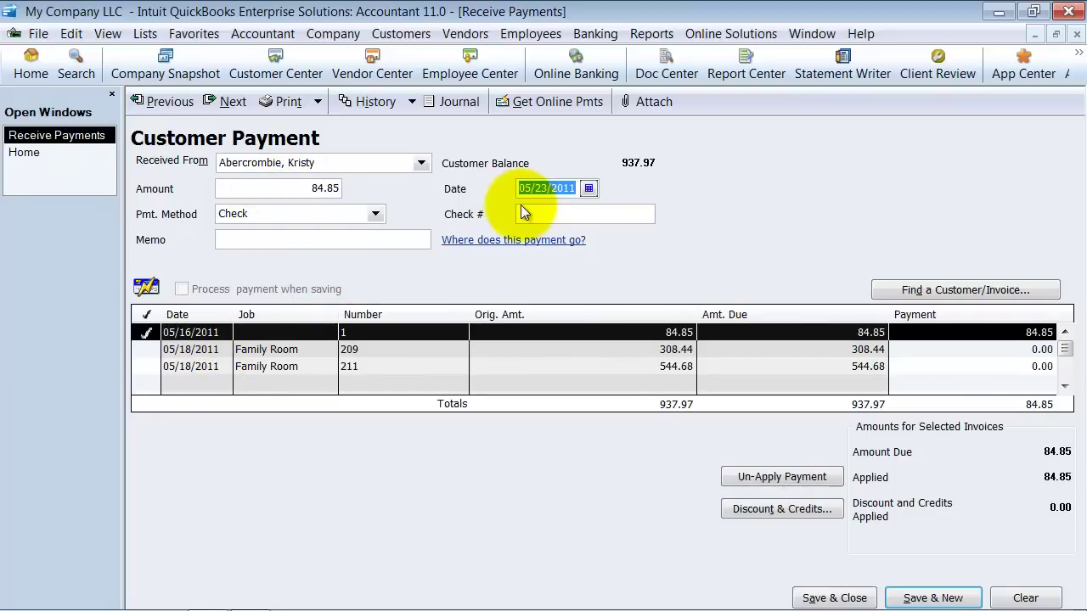
{"action": "key", "text": "Tab"}
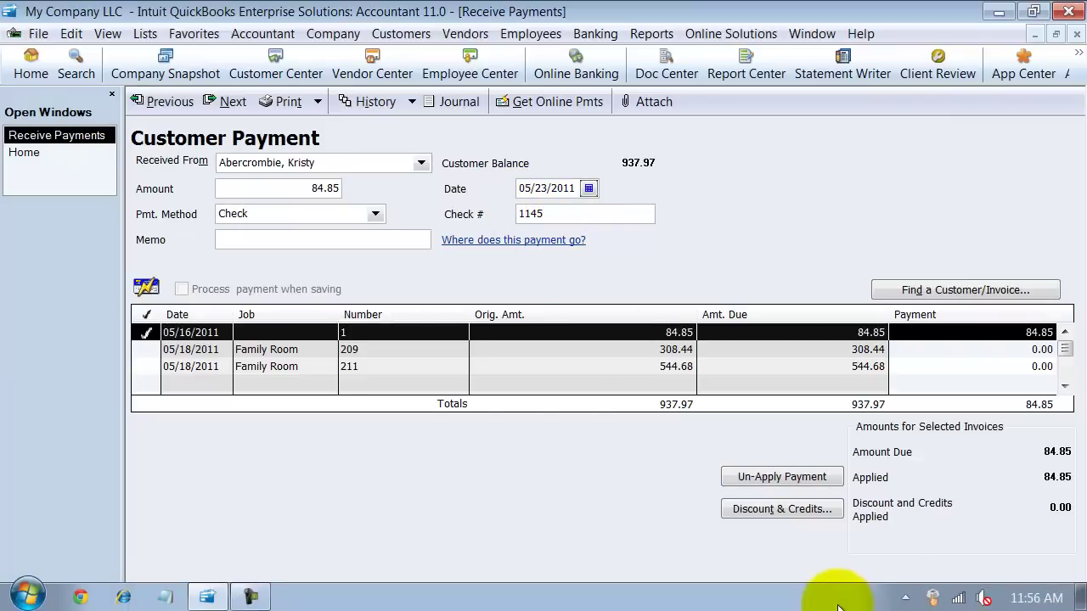
{"action": "left_click", "coordinate": [841, 590]}
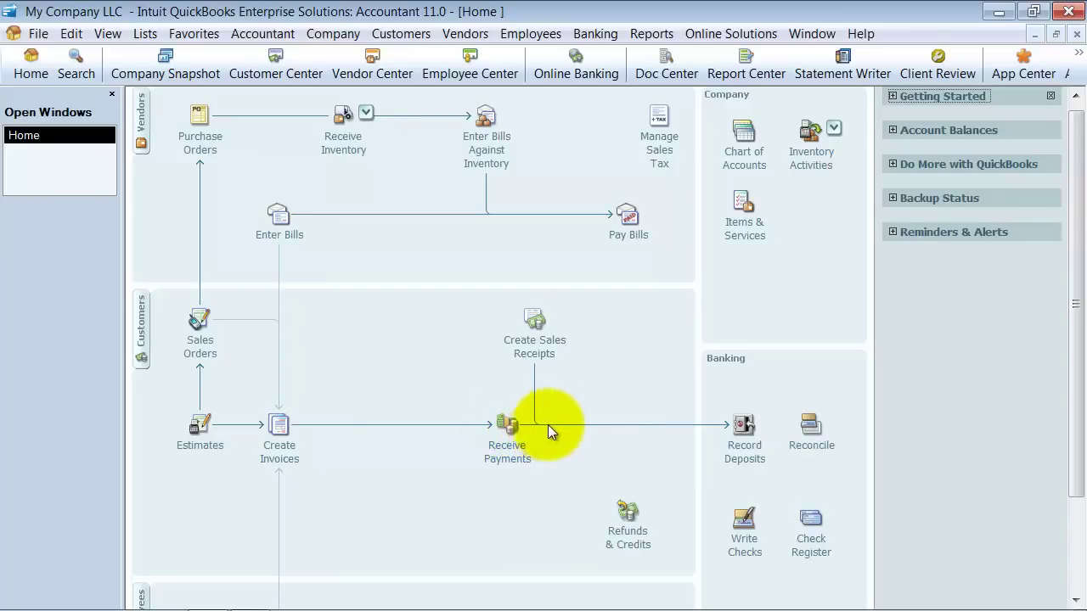
Start recording a deposit and include the 3,000.00, 1,325.63 and 84.85 payments.
{"action": "left_click", "coordinate": [744, 442]}
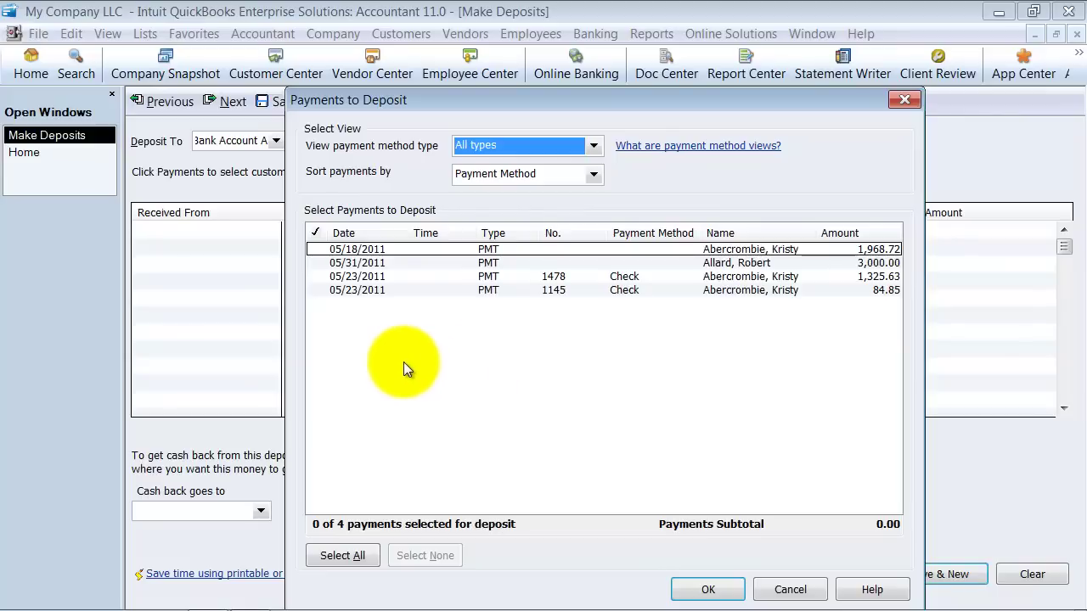
{"action": "left_click", "coordinate": [318, 263]}
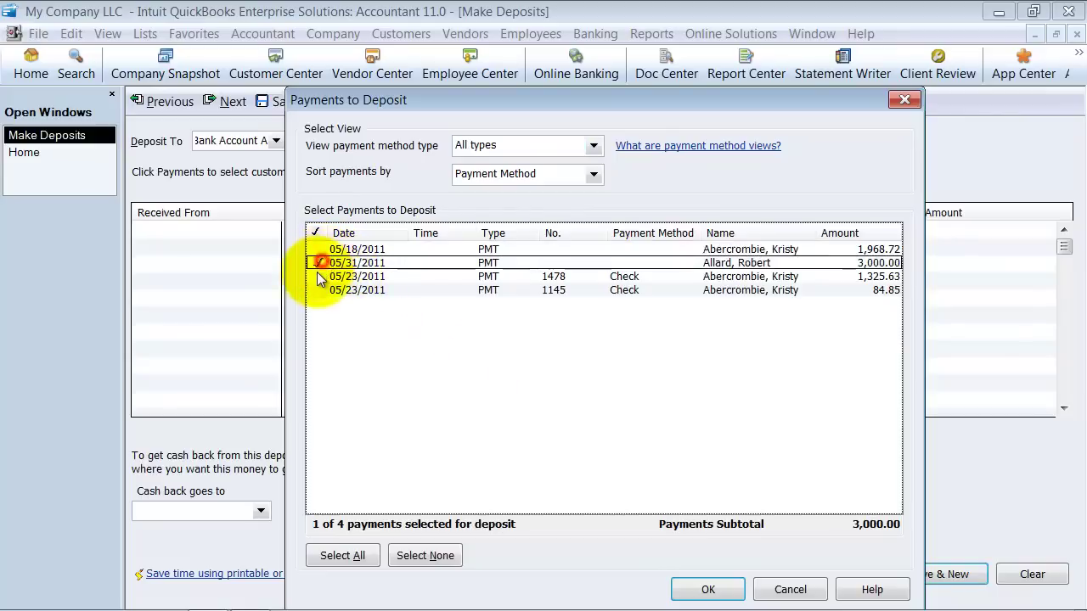
{"action": "left_click", "coordinate": [318, 276]}
{"action": "left_click", "coordinate": [318, 290]}
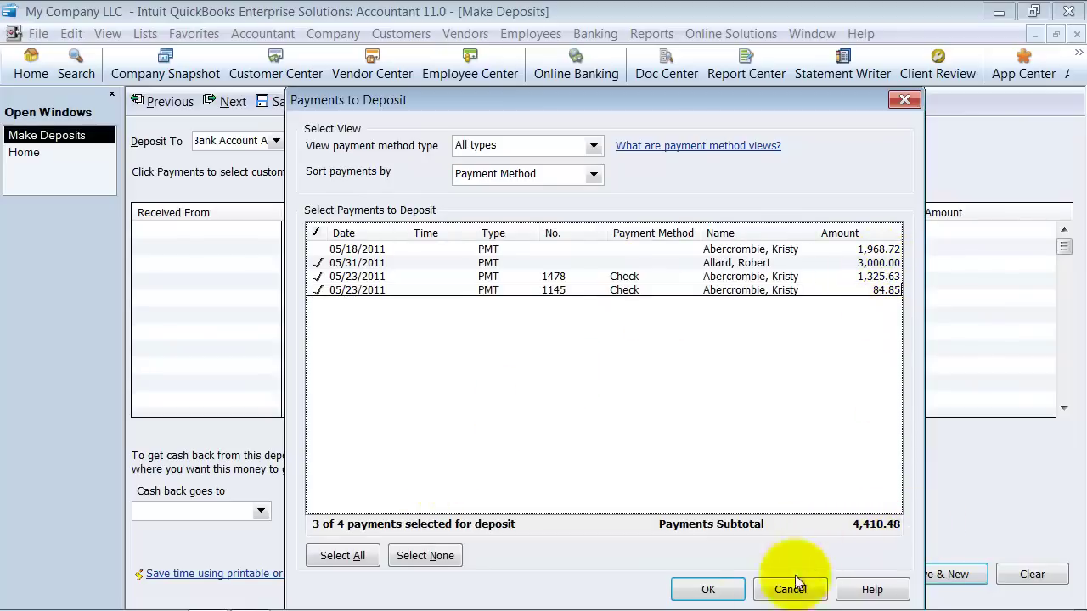
{"action": "left_click", "coordinate": [705, 590]}
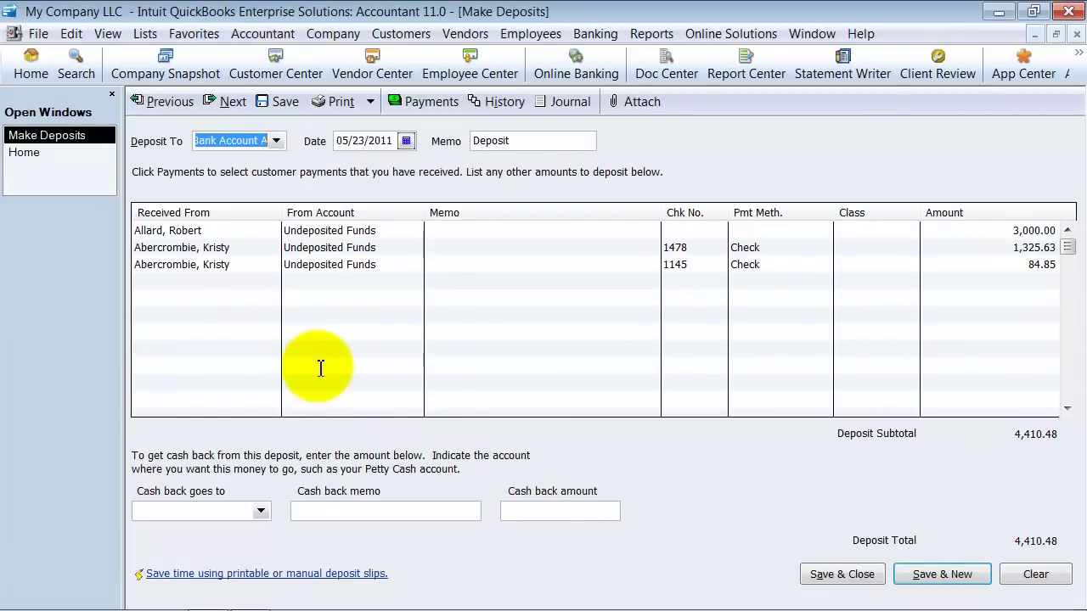
Keep Bank Account A as the deposit account and set the deposit date to 05/31/2011.
{"action": "left_click", "coordinate": [275, 140]}
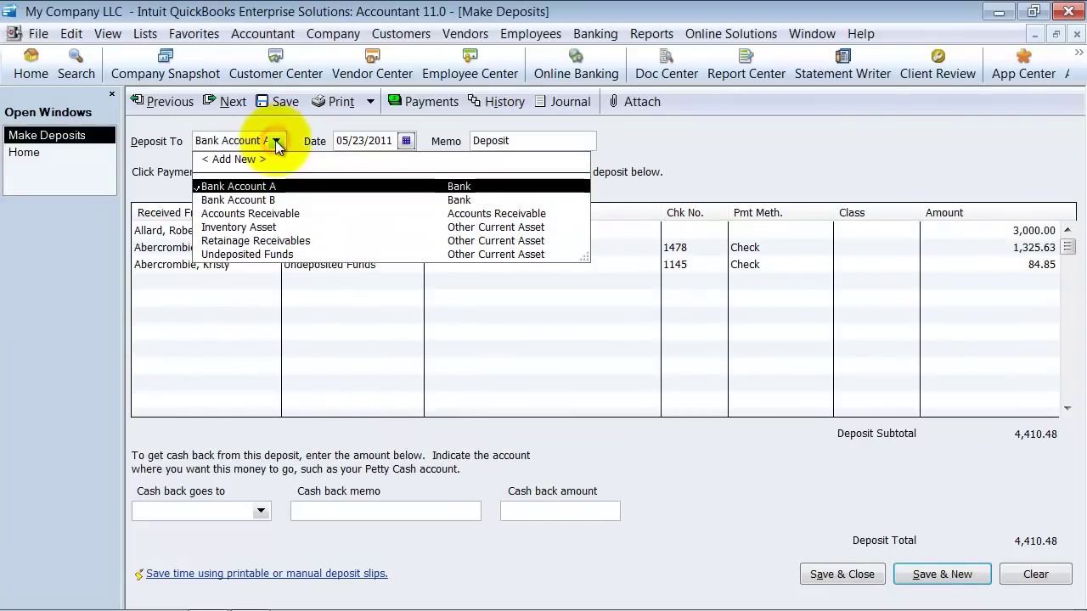
{"action": "left_click", "coordinate": [276, 142]}
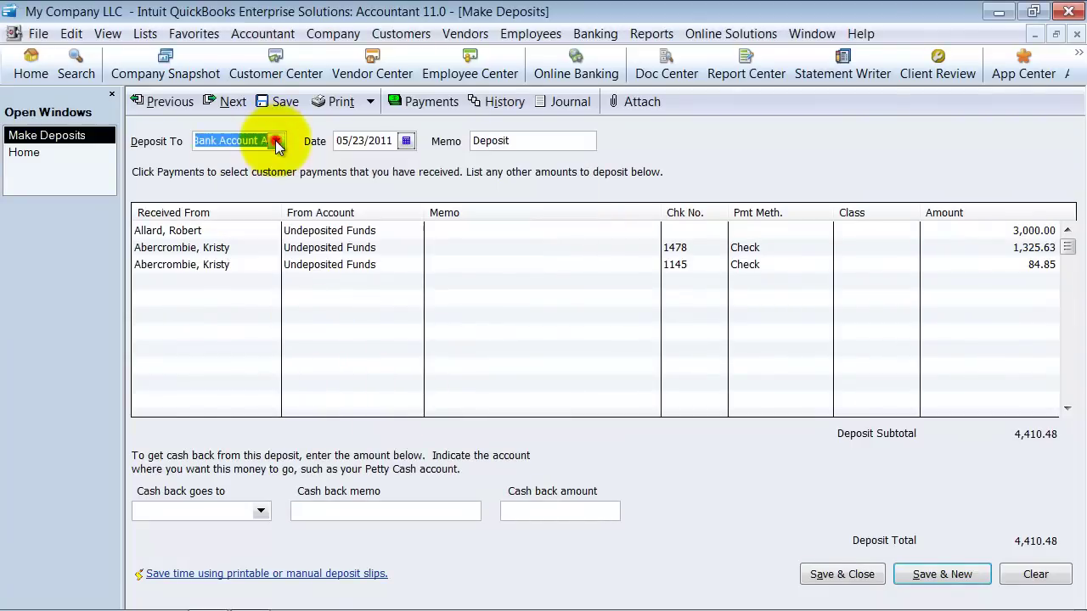
{"action": "left_click", "coordinate": [347, 140]}
{"action": "left_click", "coordinate": [406, 141]}
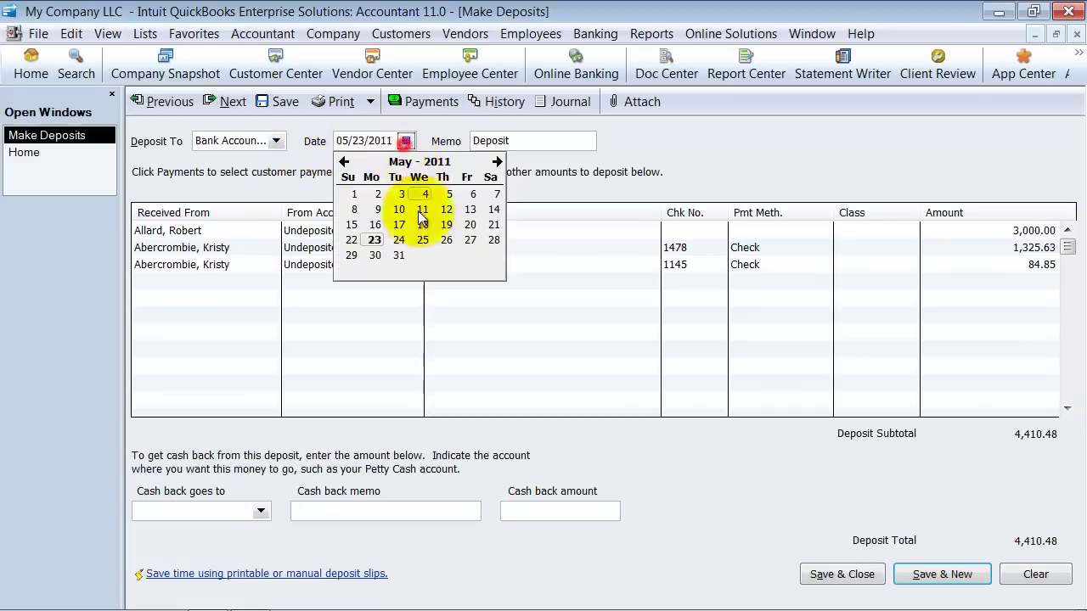
{"action": "left_click", "coordinate": [398, 255]}
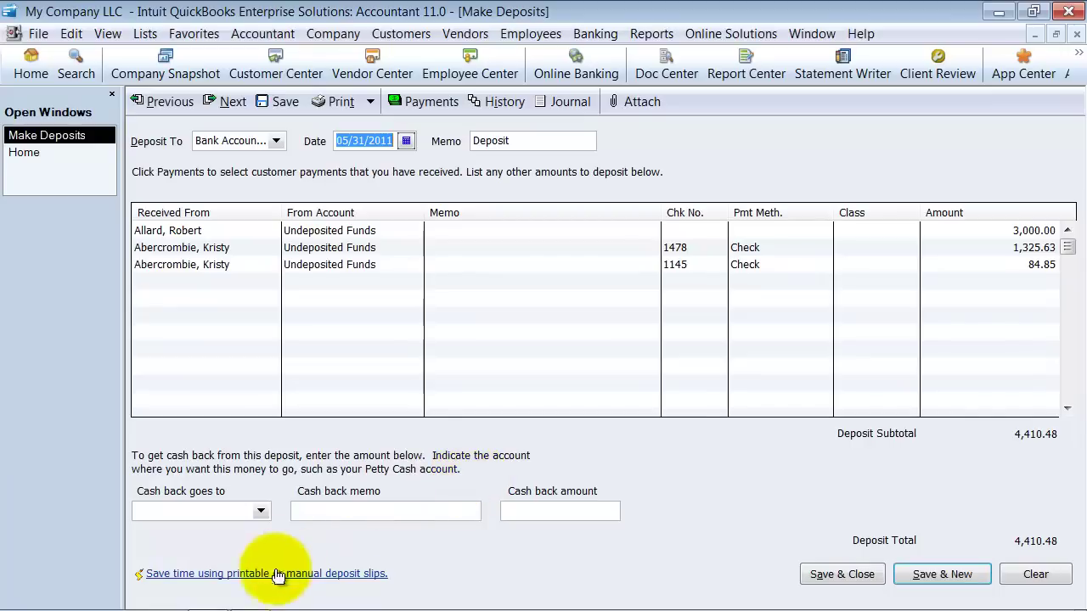
Assign cash back of 150.00 to the Shareholder Distributions account, leaving the cash back memo empty.
{"action": "left_click", "coordinate": [141, 509]}
{"action": "left_click", "coordinate": [258, 510]}
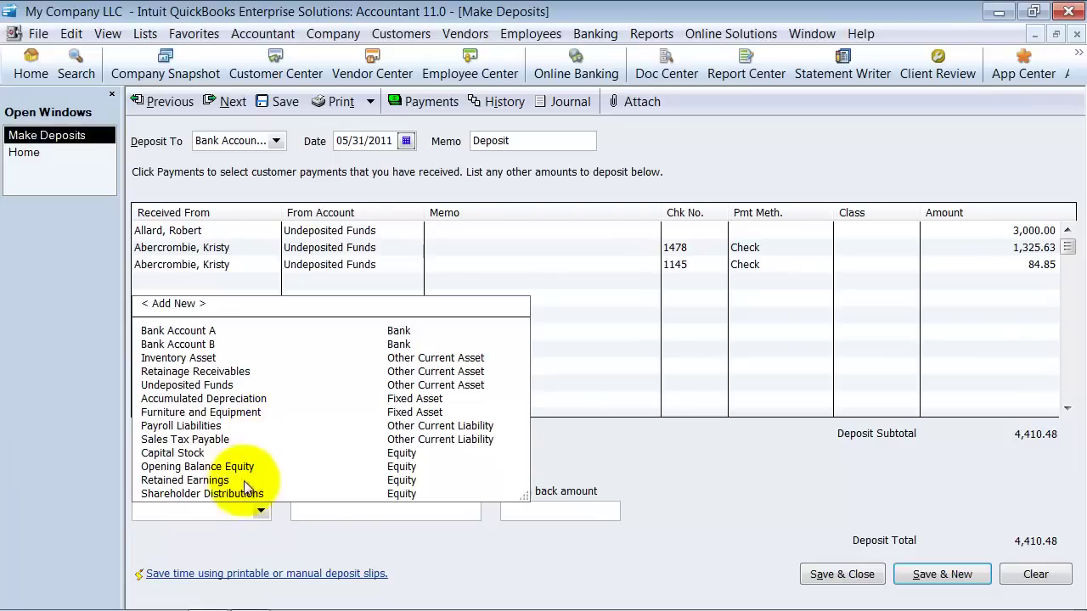
{"action": "left_click", "coordinate": [231, 510]}
{"action": "left_click", "coordinate": [260, 510]}
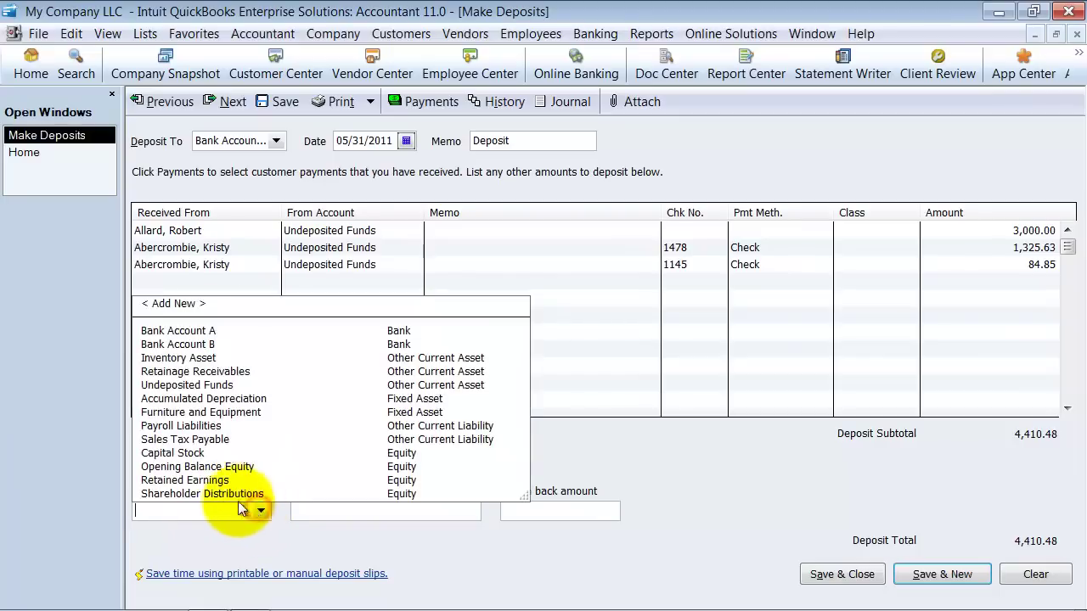
{"action": "left_click", "coordinate": [197, 493]}
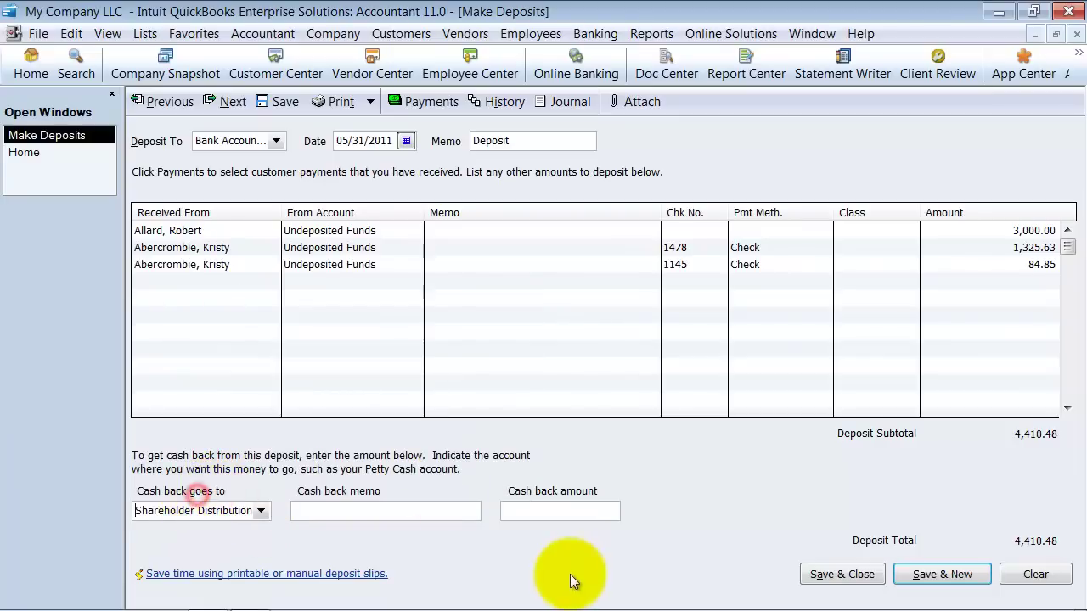
{"action": "left_click", "coordinate": [301, 510]}
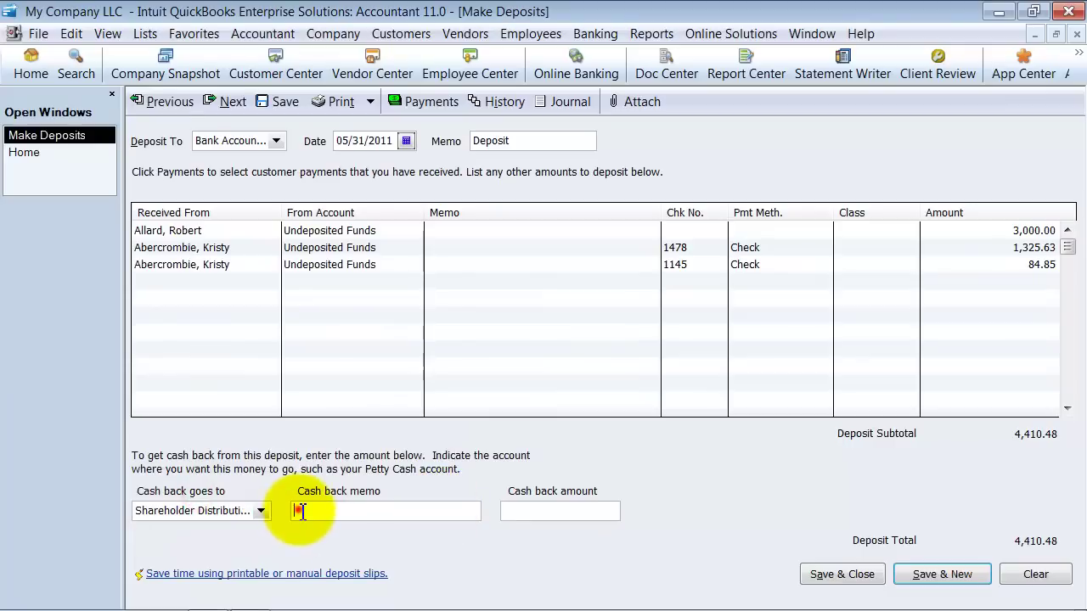
{"action": "left_click", "coordinate": [550, 511]}
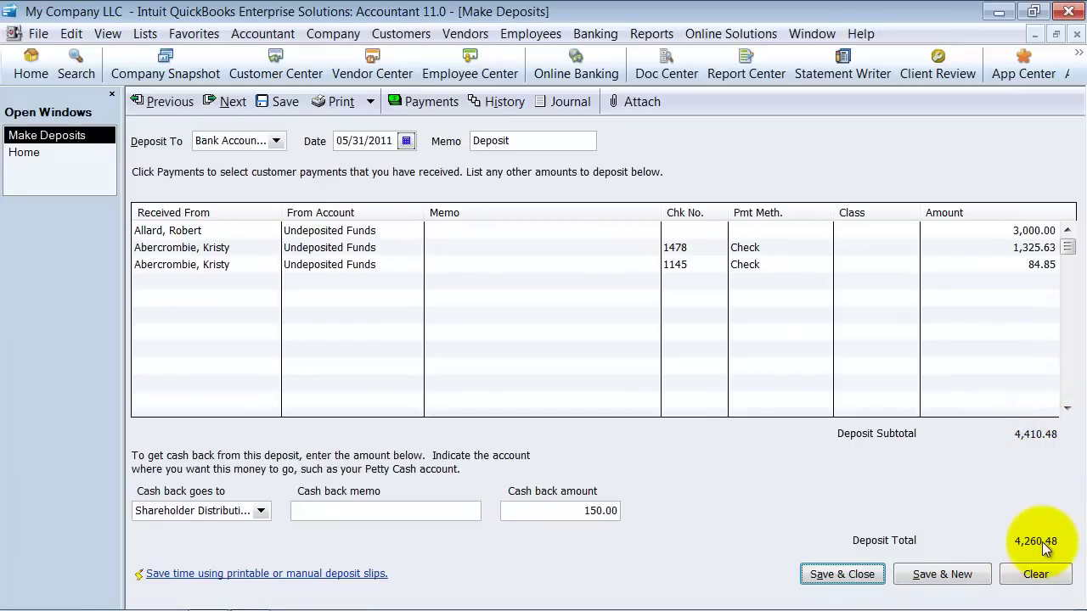
Clear the cash back amount and account, then save and close the deposit.
{"action": "left_click", "coordinate": [584, 511]}
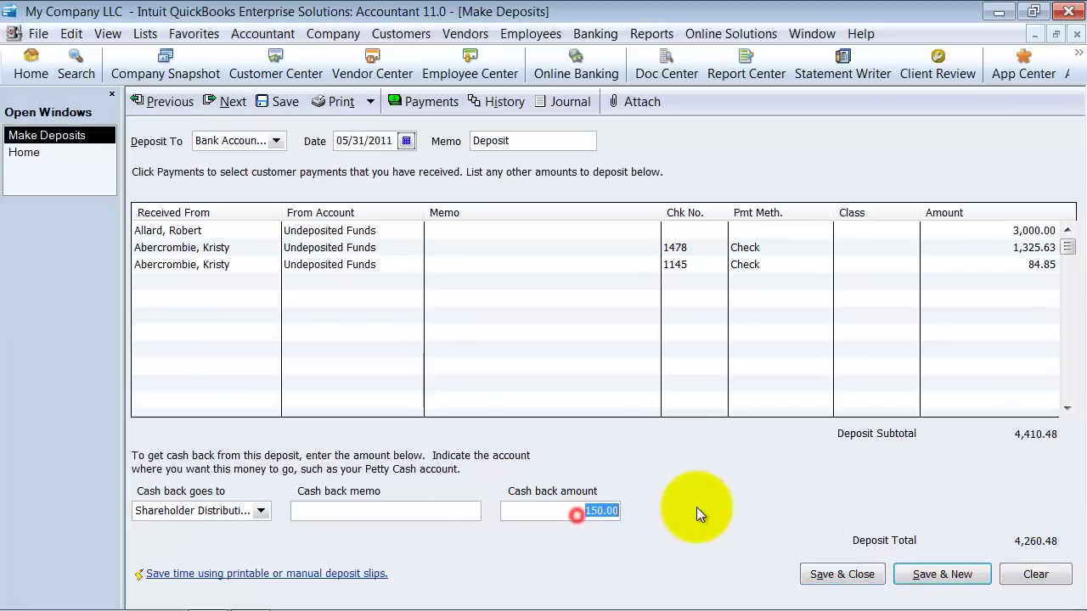
{"action": "key", "text": "Delete"}
{"action": "left_click", "coordinate": [261, 510]}
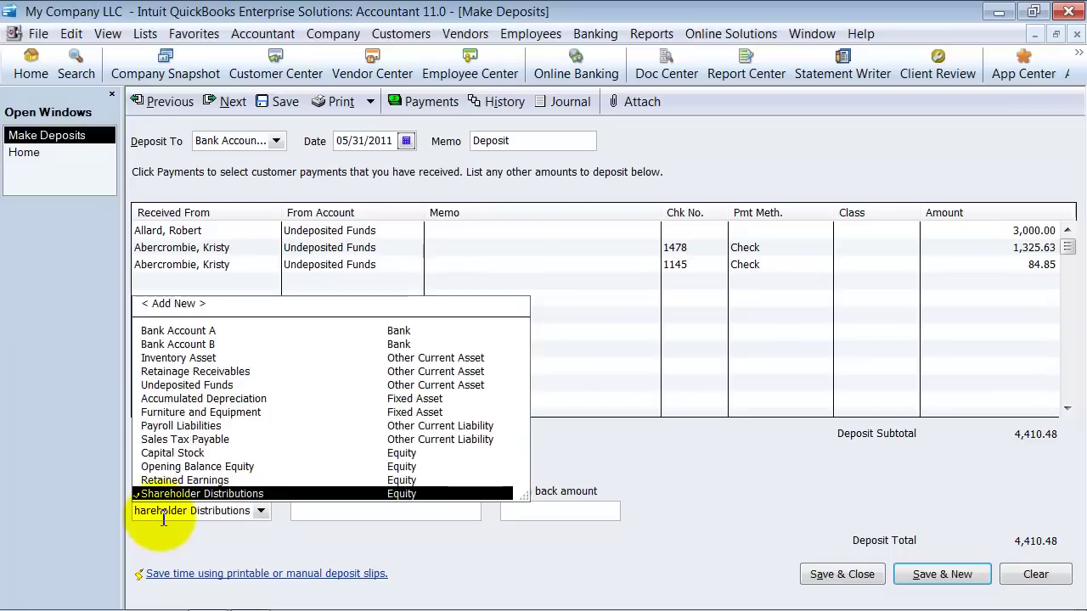
{"action": "key", "text": "Tab"}
{"action": "key", "text": "Delete"}
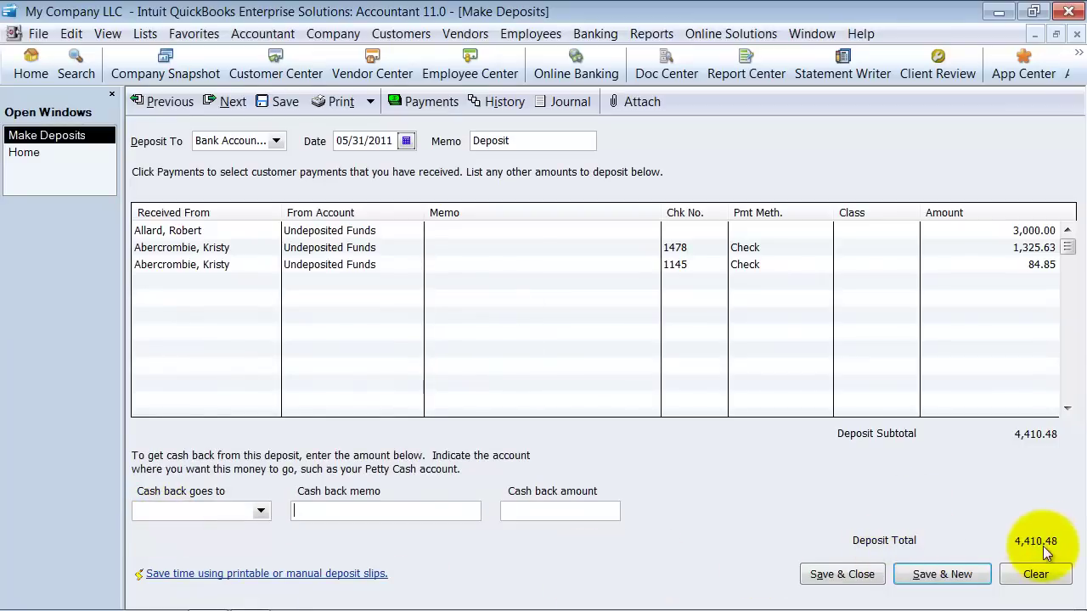
{"action": "left_click", "coordinate": [830, 575]}
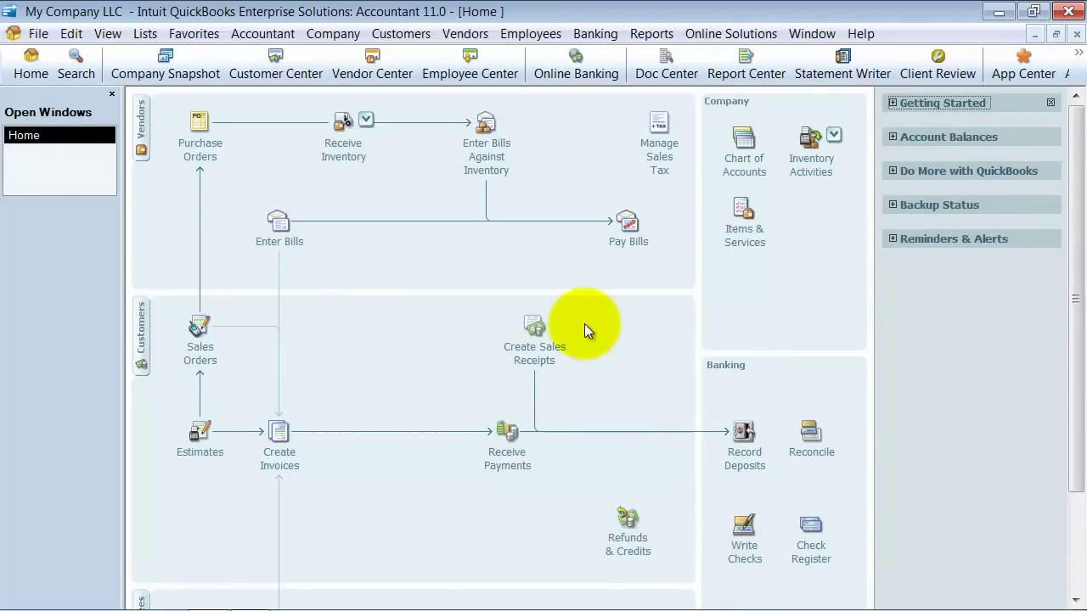
Examine the 05/31/2011 deposit in the Bank Account A register, then close the register.
{"action": "left_click", "coordinate": [813, 535]}
{"action": "left_click", "coordinate": [302, 268]}
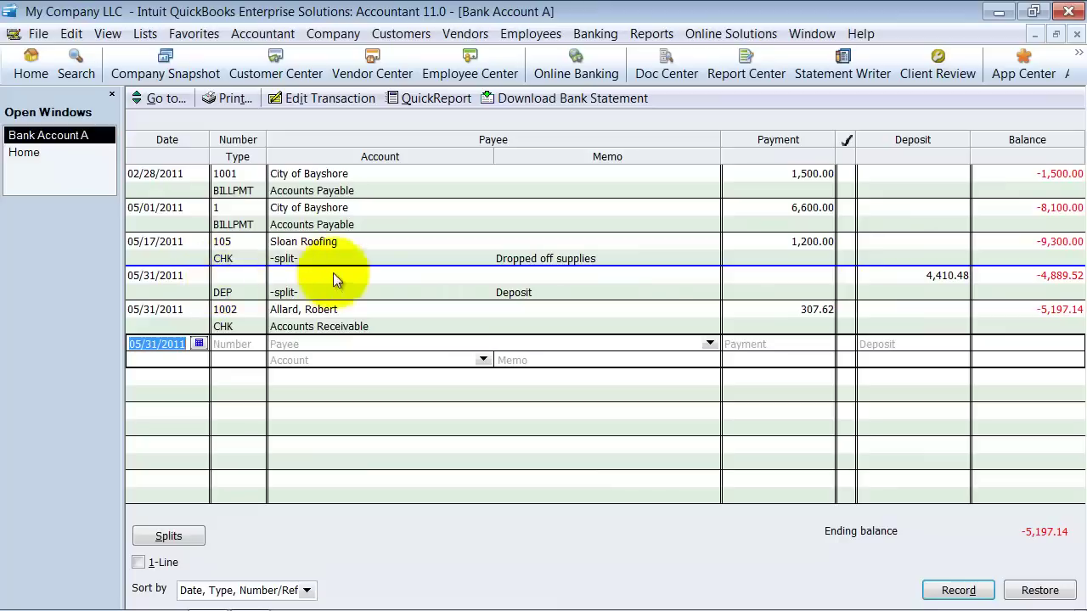
{"action": "left_click", "coordinate": [1076, 34]}
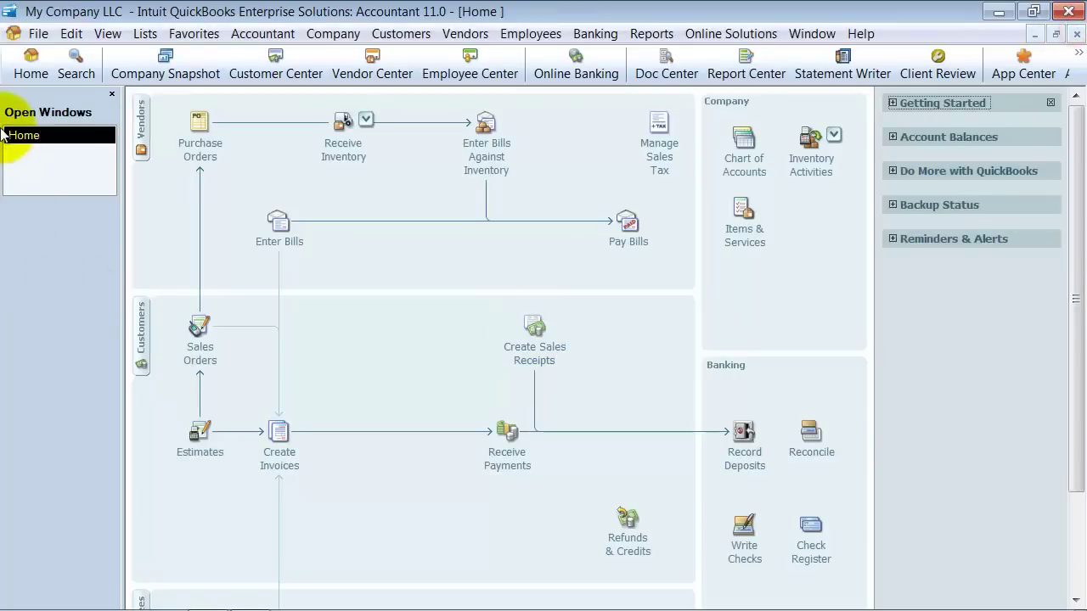
Turn off the company payments preference for using Undeposited Funds as the default deposit to account and accept closing all windows.
{"action": "left_click", "coordinate": [71, 34]}
{"action": "left_click", "coordinate": [124, 268]}
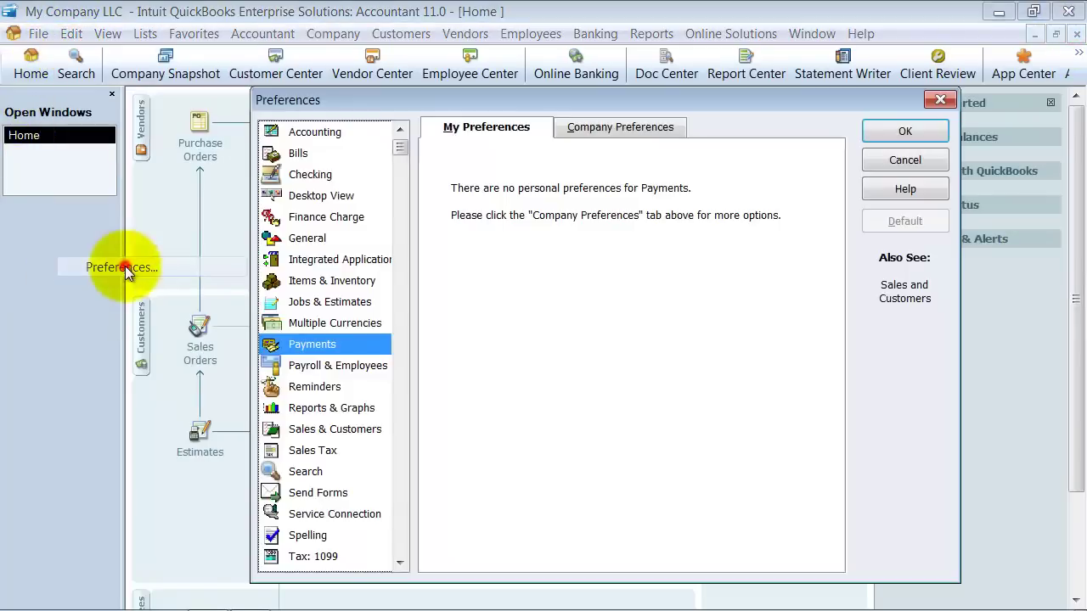
{"action": "left_click", "coordinate": [615, 127]}
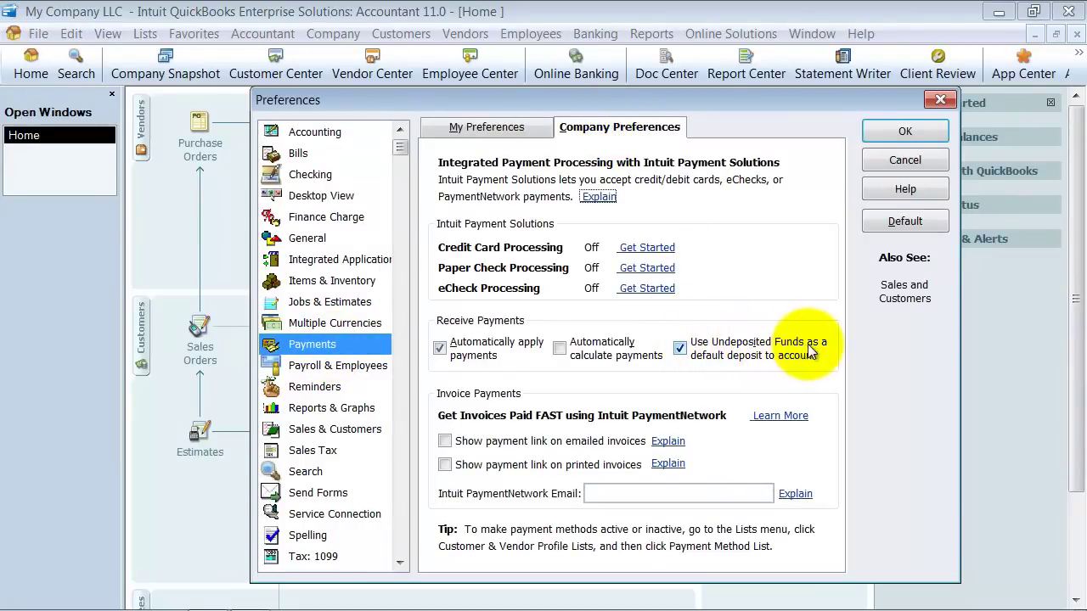
{"action": "left_click", "coordinate": [681, 348]}
{"action": "left_click", "coordinate": [904, 131]}
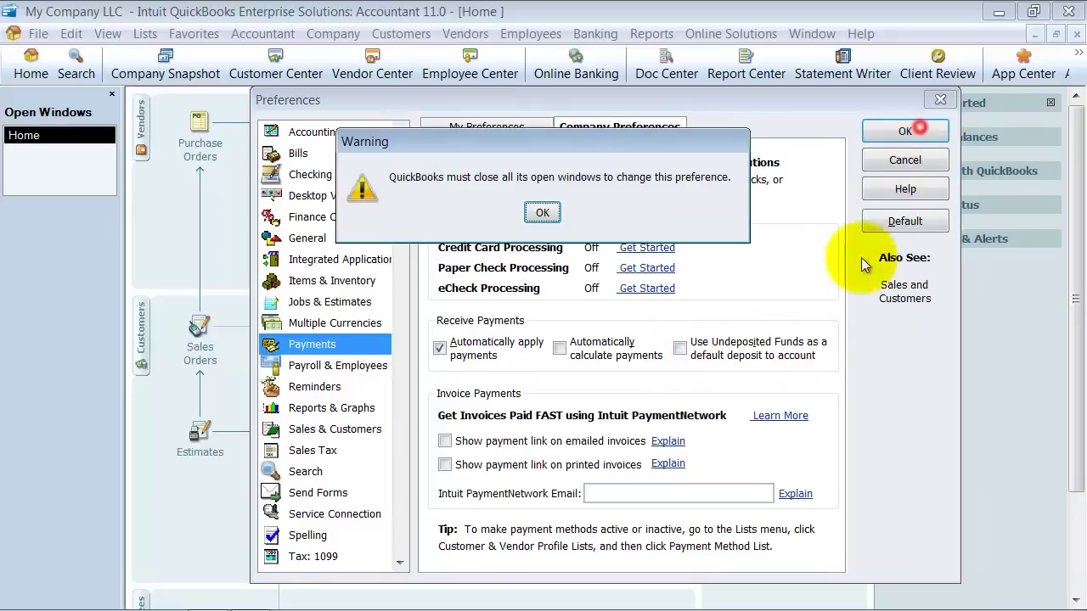
{"action": "left_click", "coordinate": [544, 213]}
Reopen the Home page maximized and bring up the previous customer payment to examine its Deposit to field.
{"action": "left_click", "coordinate": [27, 61]}
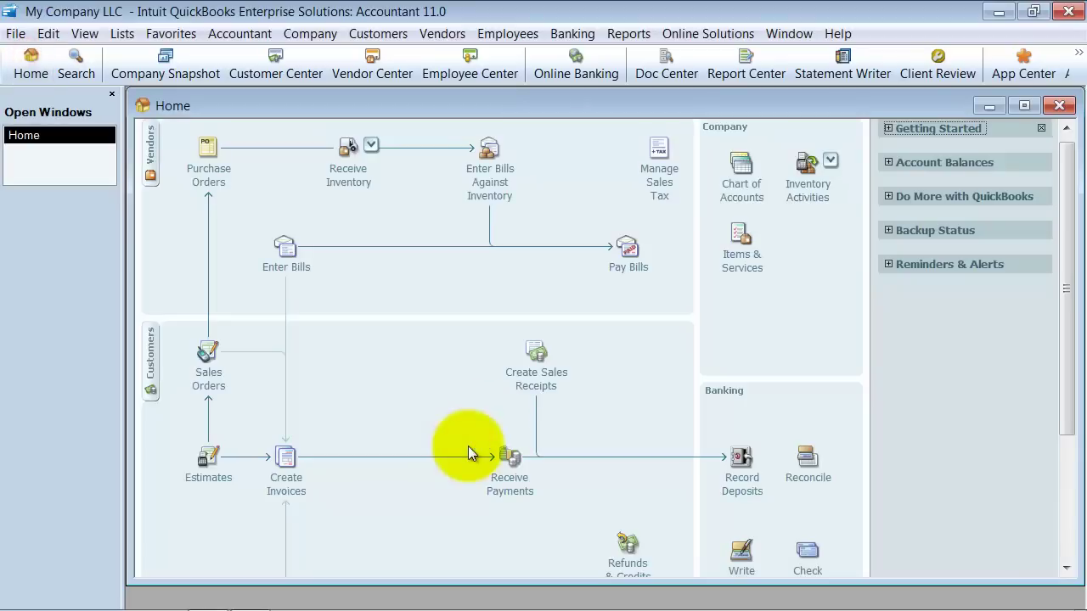
{"action": "double_click", "coordinate": [505, 101]}
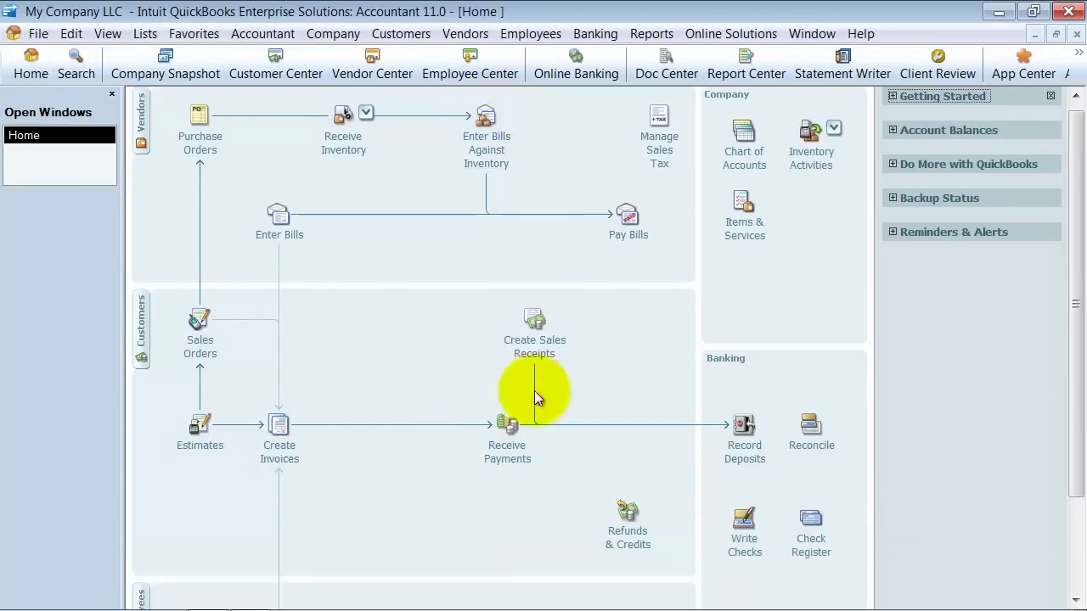
{"action": "left_click", "coordinate": [510, 458]}
{"action": "left_click", "coordinate": [162, 101]}
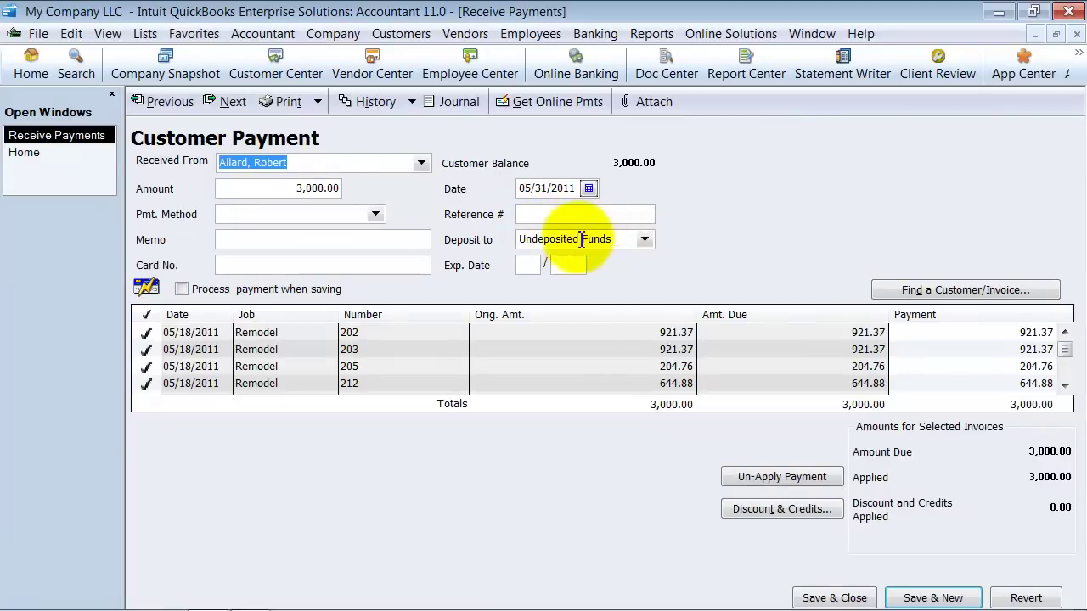
Switch the payment's Deposit to account to Bank Account A and set it back to Undeposited Funds.
{"action": "left_click", "coordinate": [517, 239]}
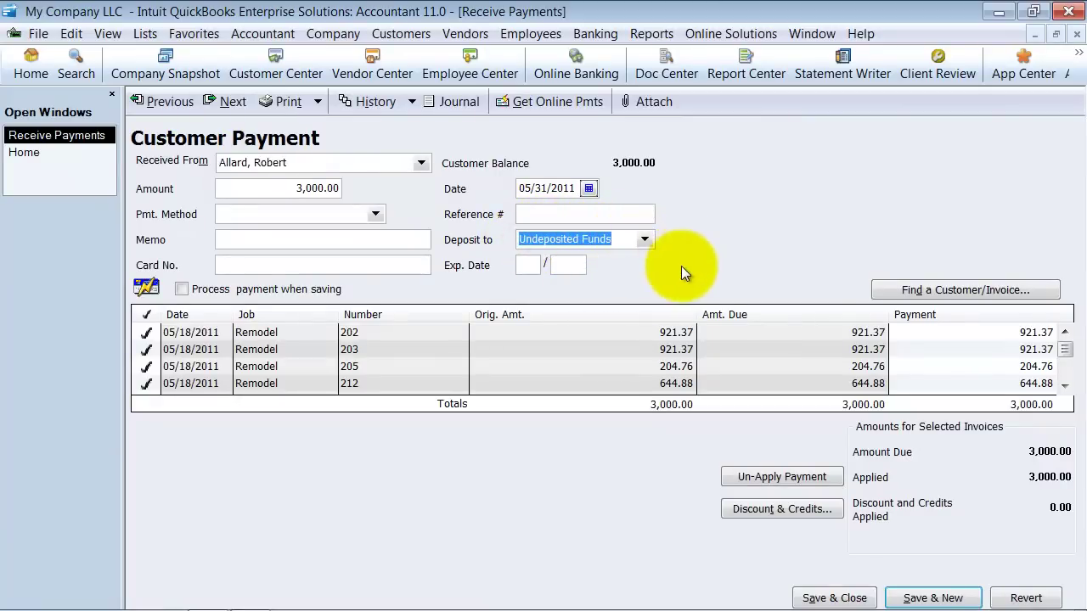
{"action": "left_click", "coordinate": [644, 239]}
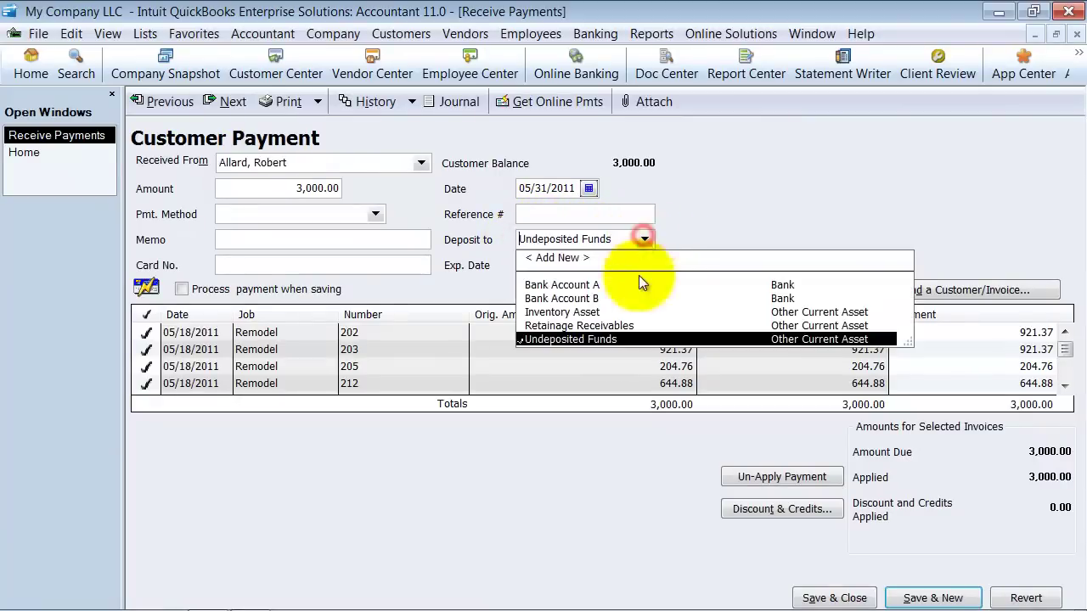
{"action": "left_click", "coordinate": [561, 287]}
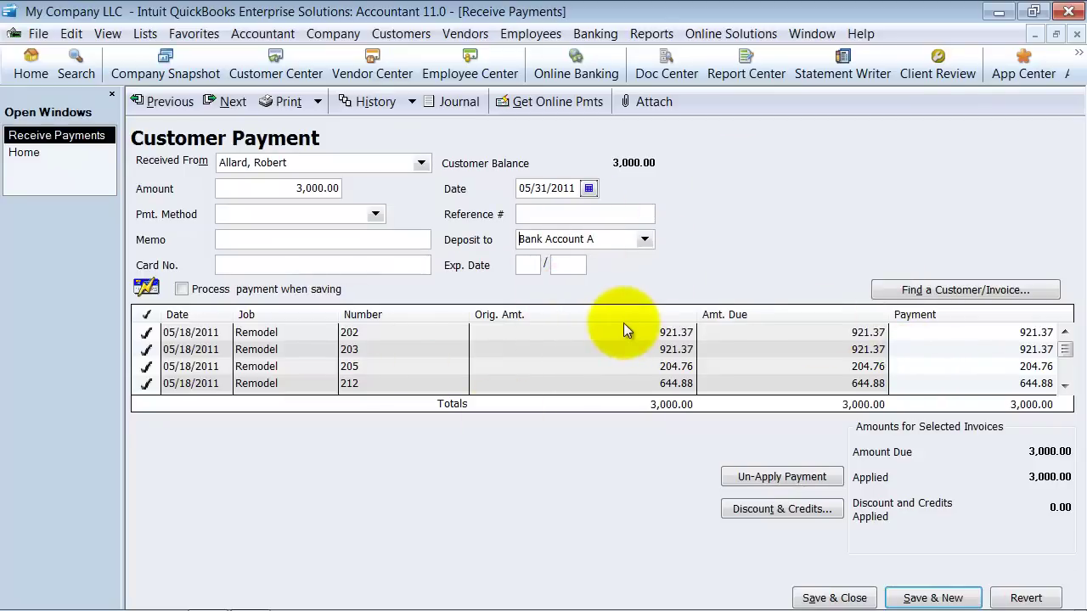
{"action": "left_click", "coordinate": [645, 239]}
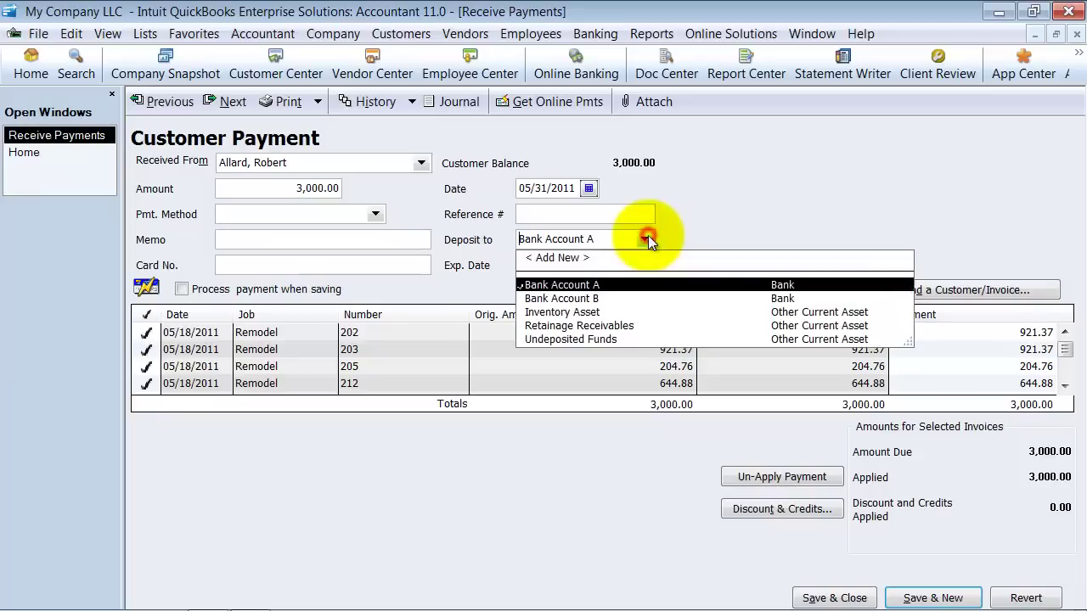
{"action": "left_click", "coordinate": [555, 340]}
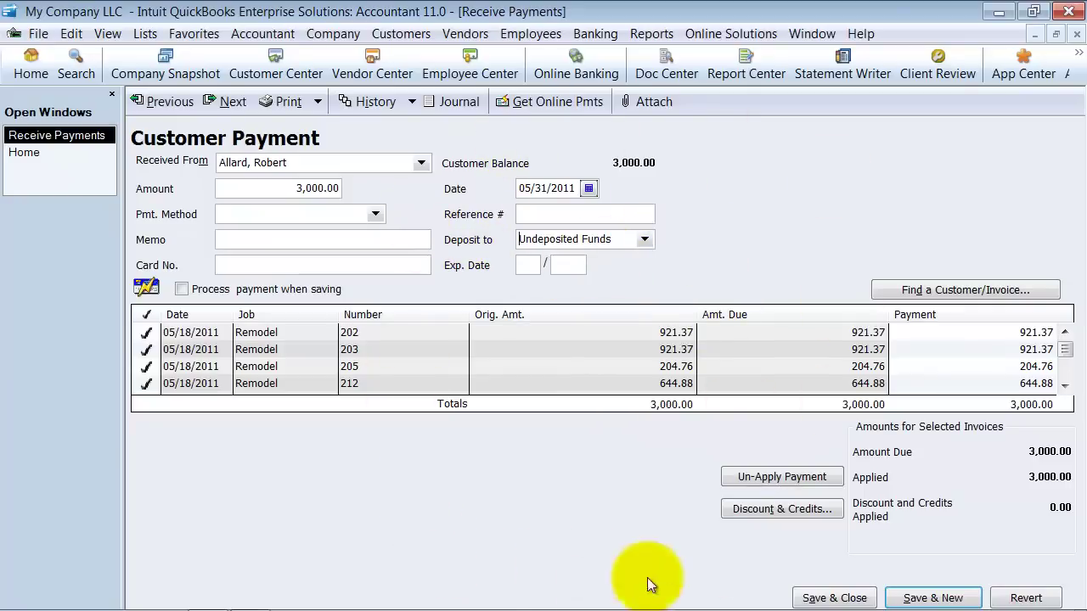
Turn on the company payments preference for using Undeposited Funds as the default deposit to account and accept closing all windows.
{"action": "left_click", "coordinate": [73, 34]}
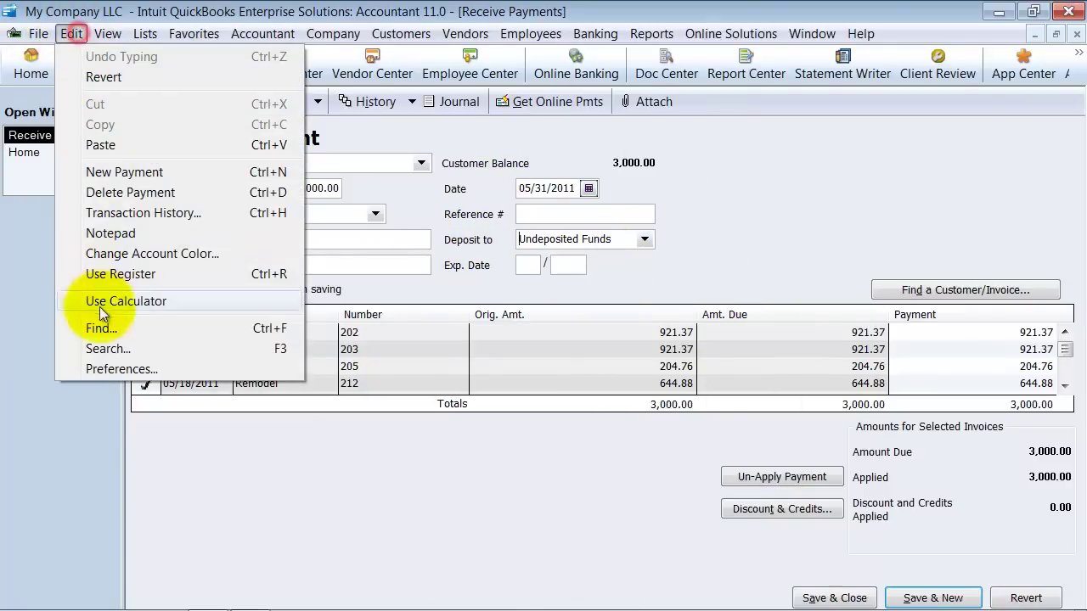
{"action": "left_click", "coordinate": [114, 370]}
{"action": "left_click", "coordinate": [633, 134]}
{"action": "left_click", "coordinate": [681, 348]}
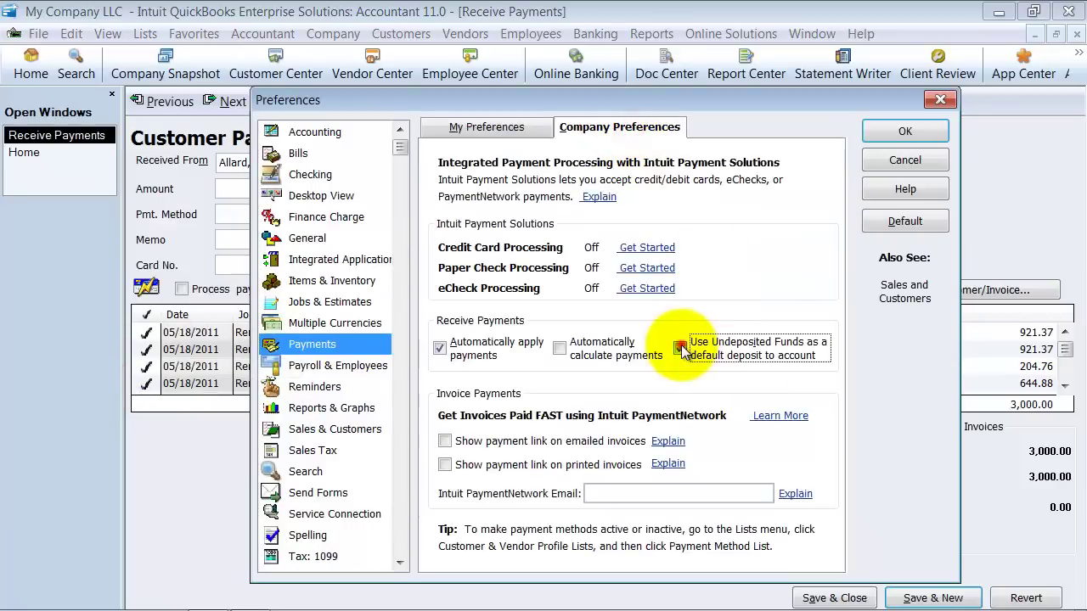
{"action": "left_click", "coordinate": [915, 132]}
{"action": "left_click", "coordinate": [541, 215]}
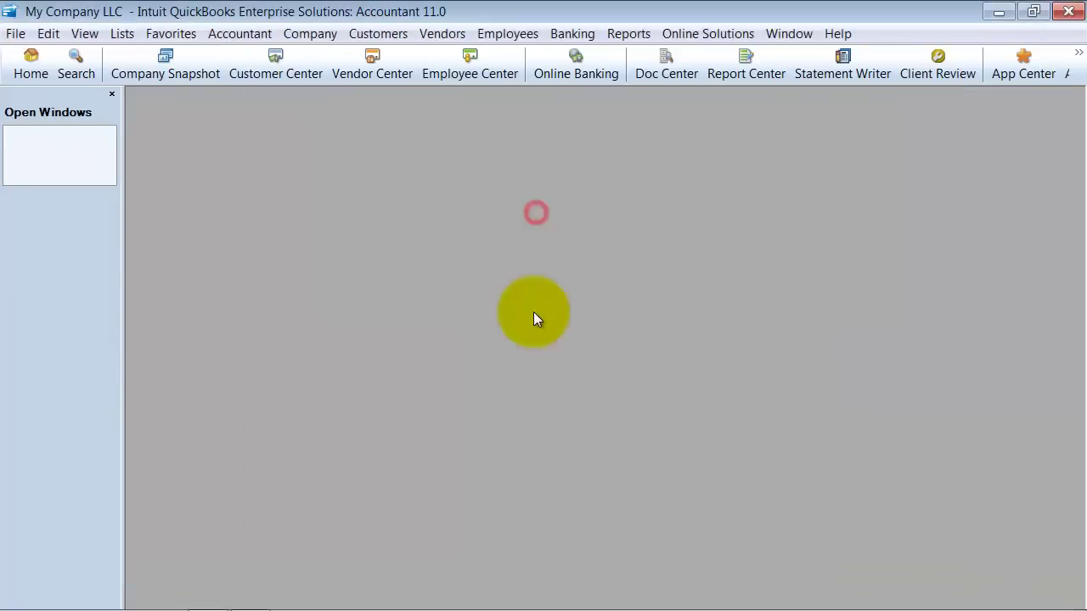